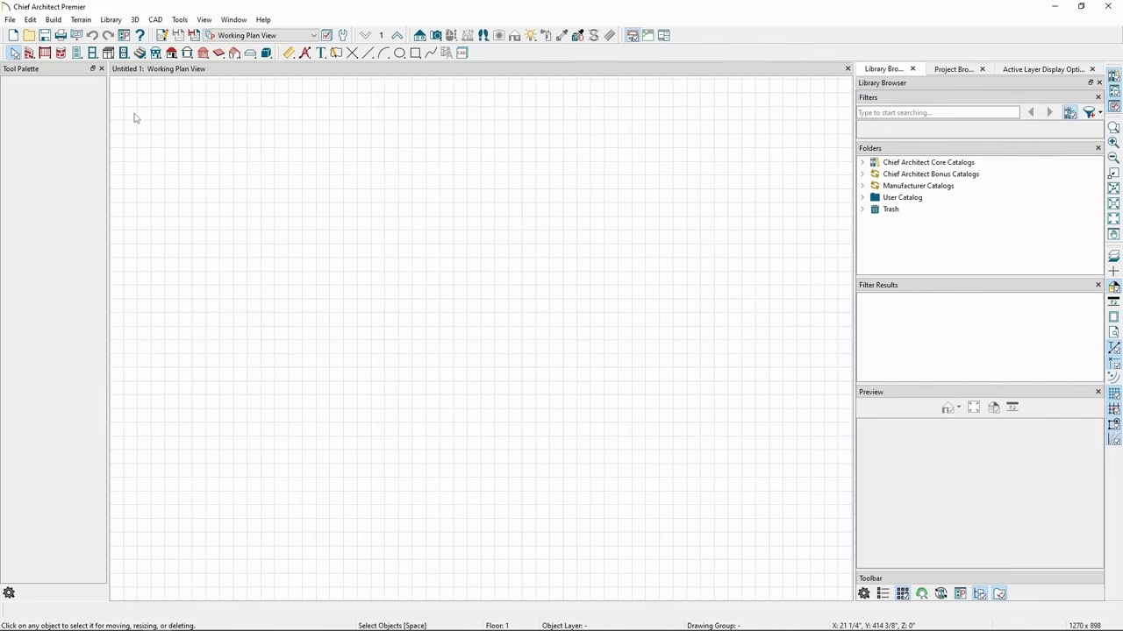
Select Silverton-House.pdf through File > Import > Import PDF and open it for import.
{"action": "left_click", "coordinate": [10, 19]}
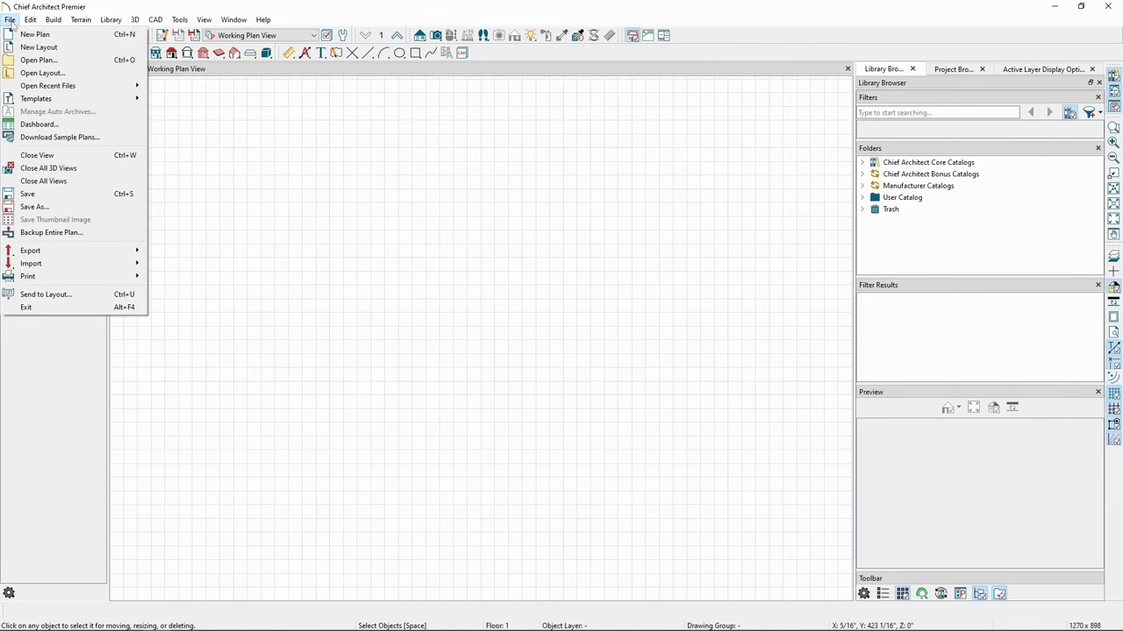
{"action": "mouse_move", "coordinate": [44, 264]}
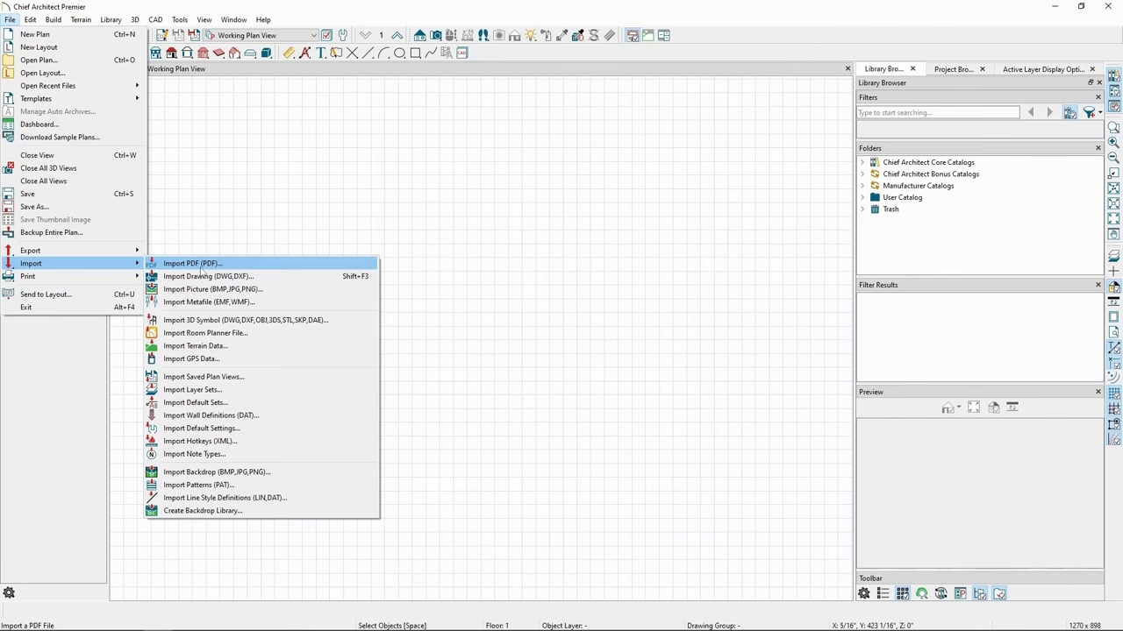
{"action": "left_click", "coordinate": [193, 263]}
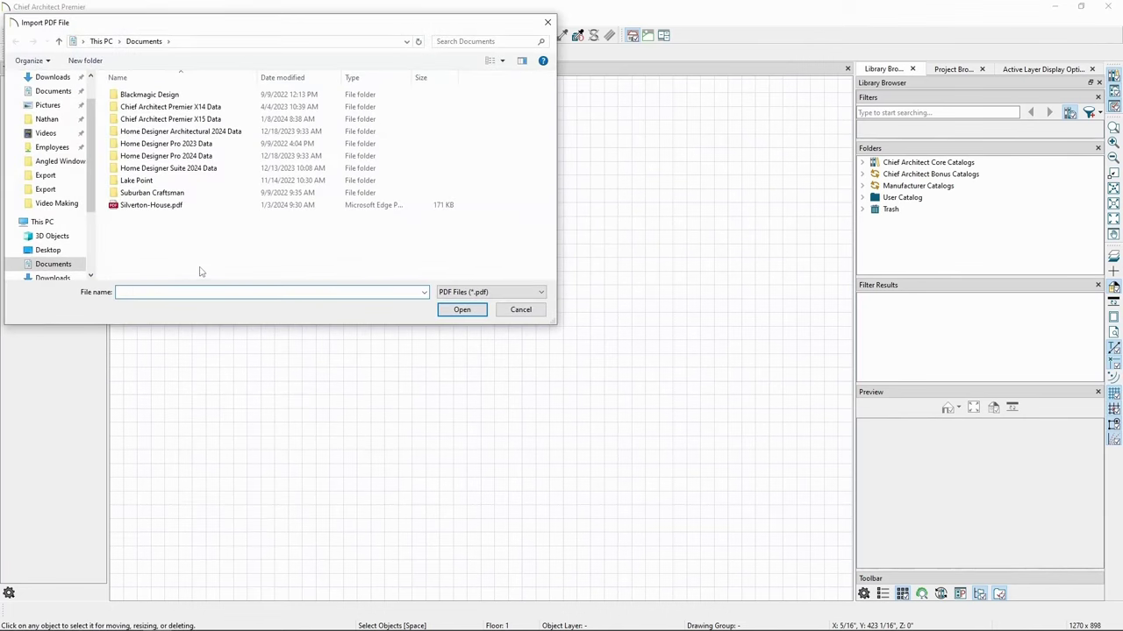
{"action": "left_click", "coordinate": [180, 207]}
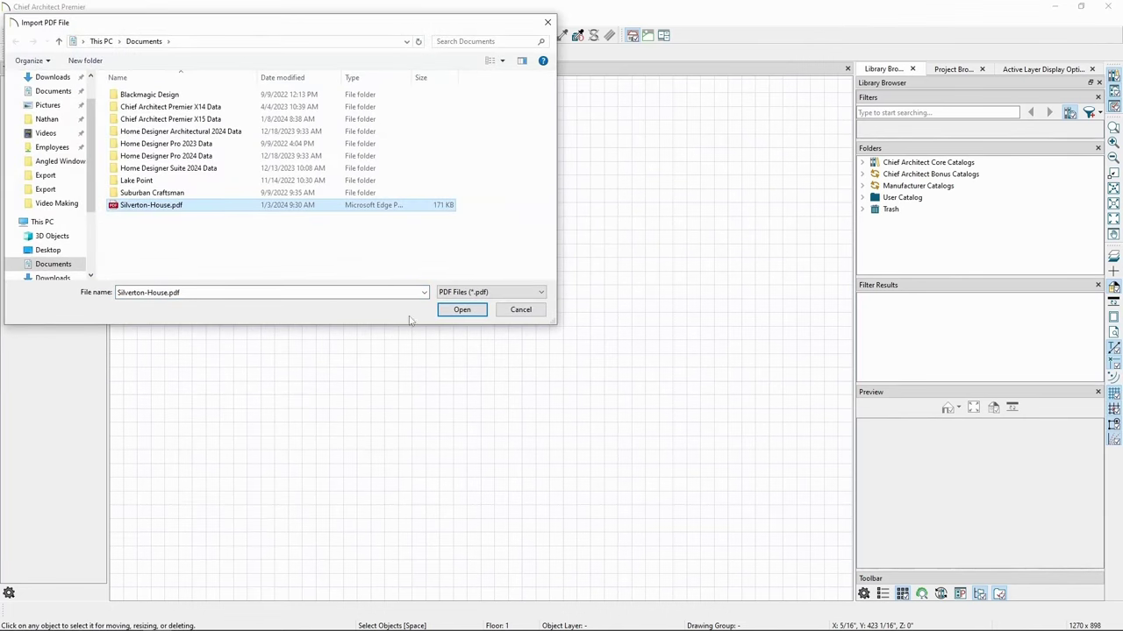
{"action": "left_click", "coordinate": [476, 313]}
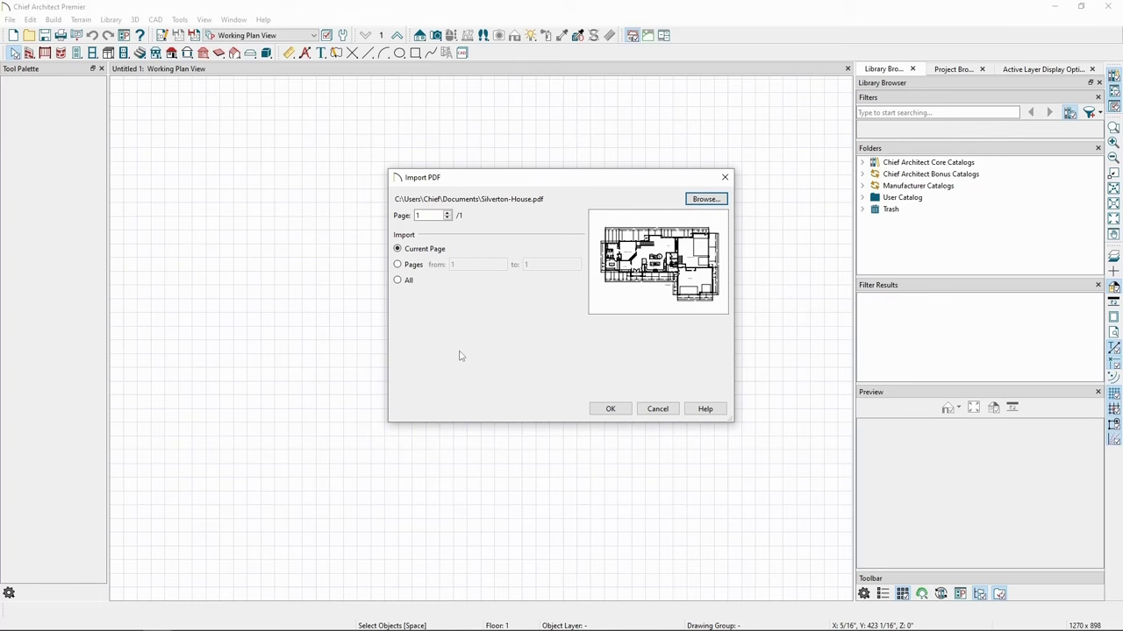
Import the current page of Silverton-House.pdf into the plan.
{"action": "left_click", "coordinate": [603, 410]}
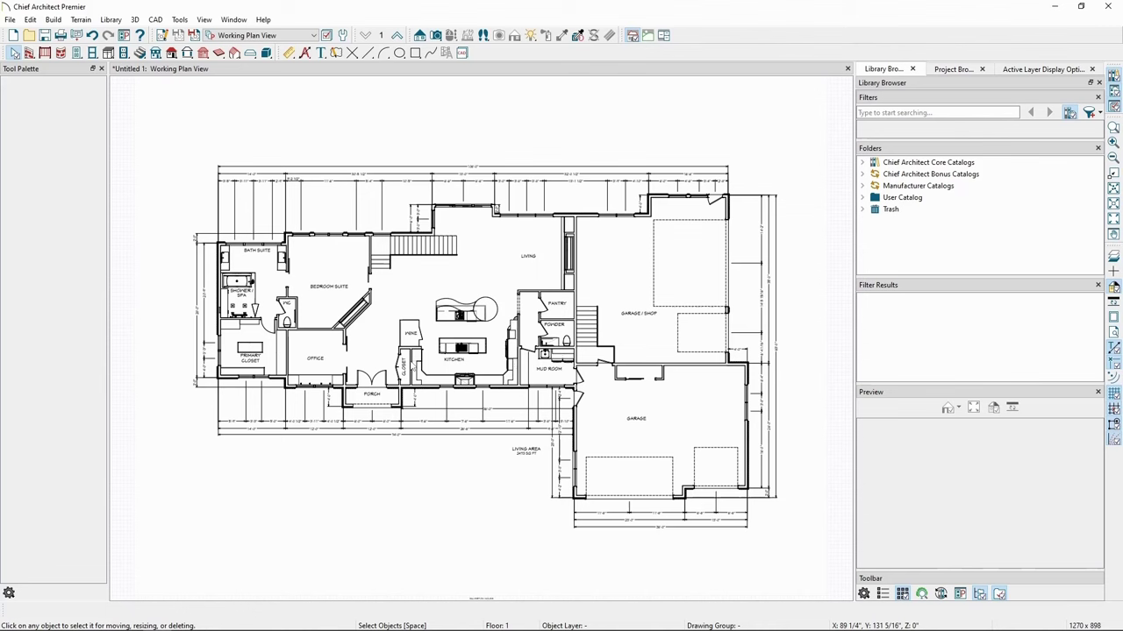
{"action": "scroll", "coordinate": [519, 364], "scroll_direction": "down", "scroll_amount": 1}
{"action": "scroll", "coordinate": [496, 379], "scroll_direction": "up", "scroll_amount": 4}
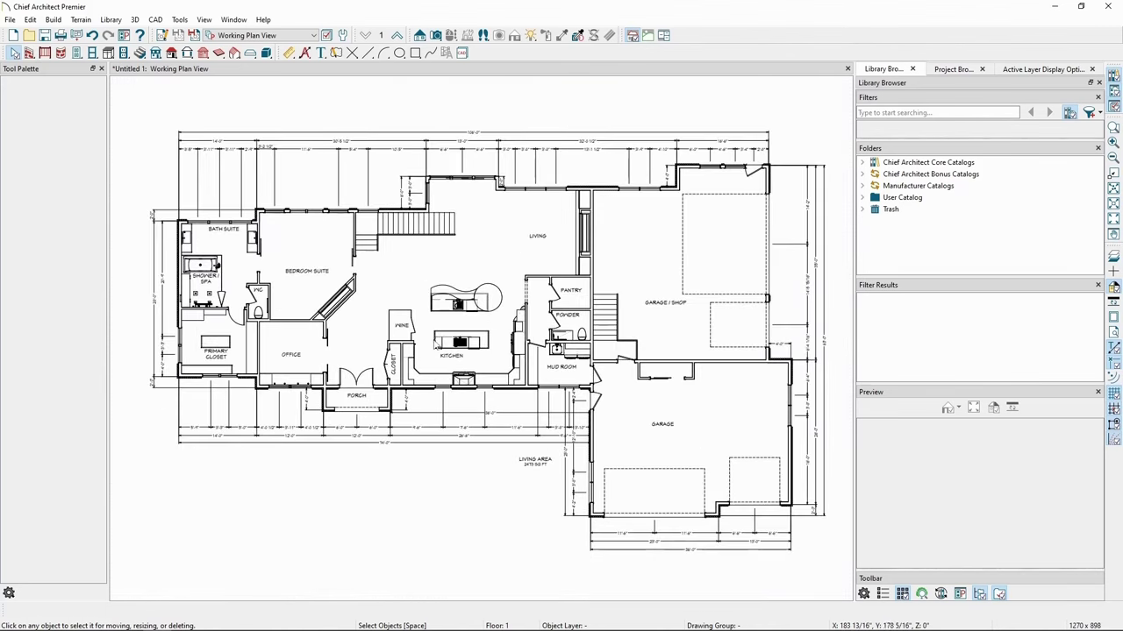
Confirm the PDF box's line style drawing group stays Default: 39 - Back.
{"action": "left_click", "coordinate": [435, 335]}
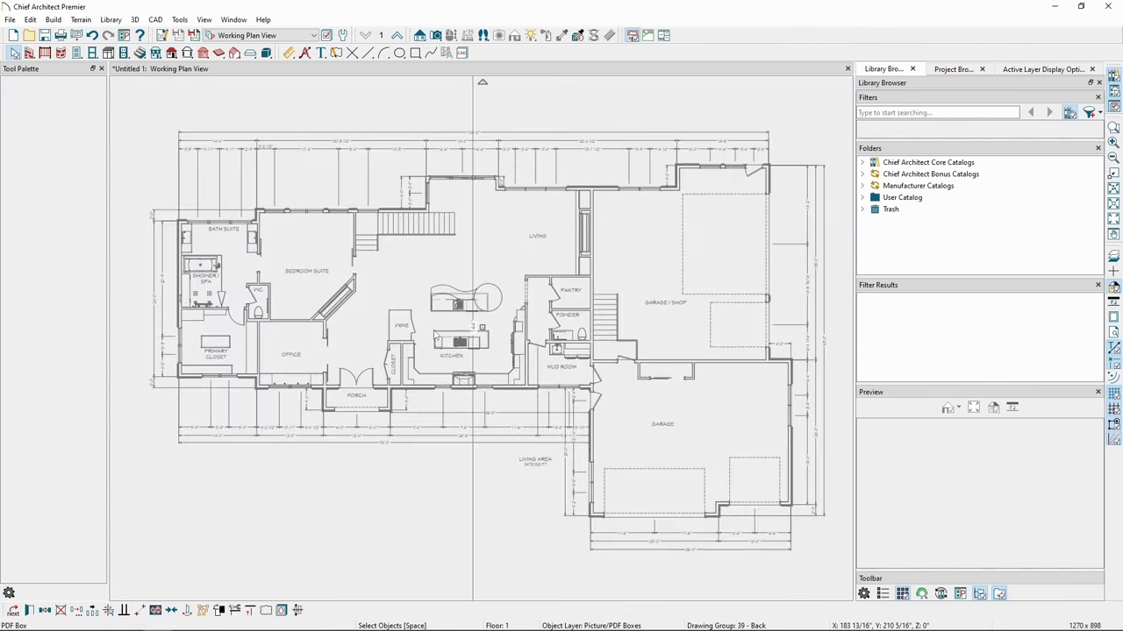
{"action": "left_click", "coordinate": [29, 610]}
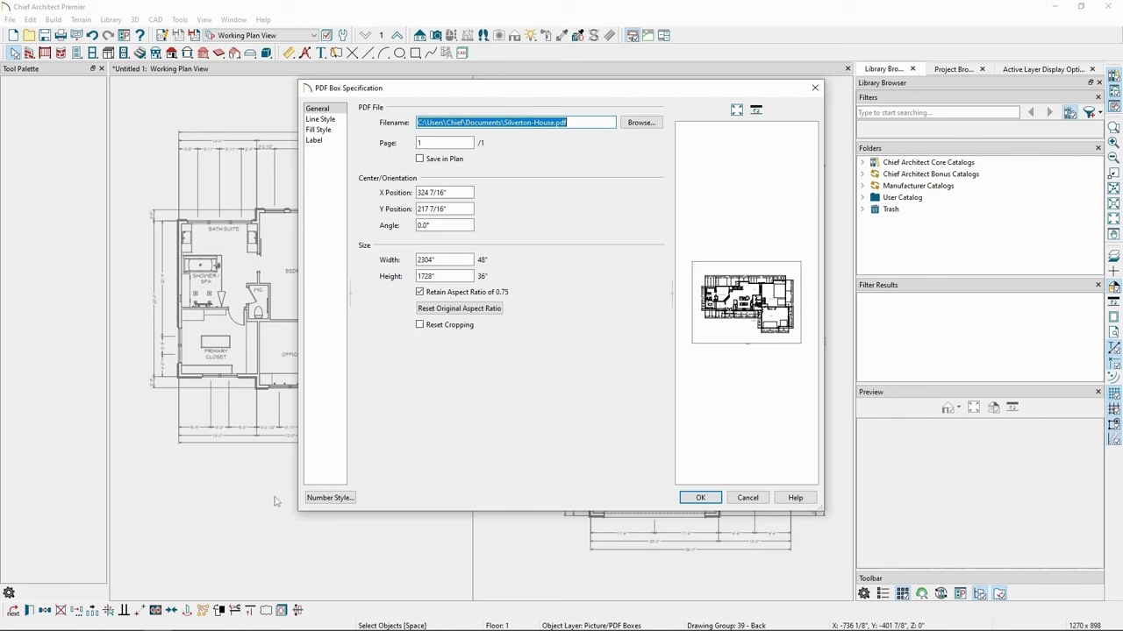
{"action": "left_click", "coordinate": [331, 122]}
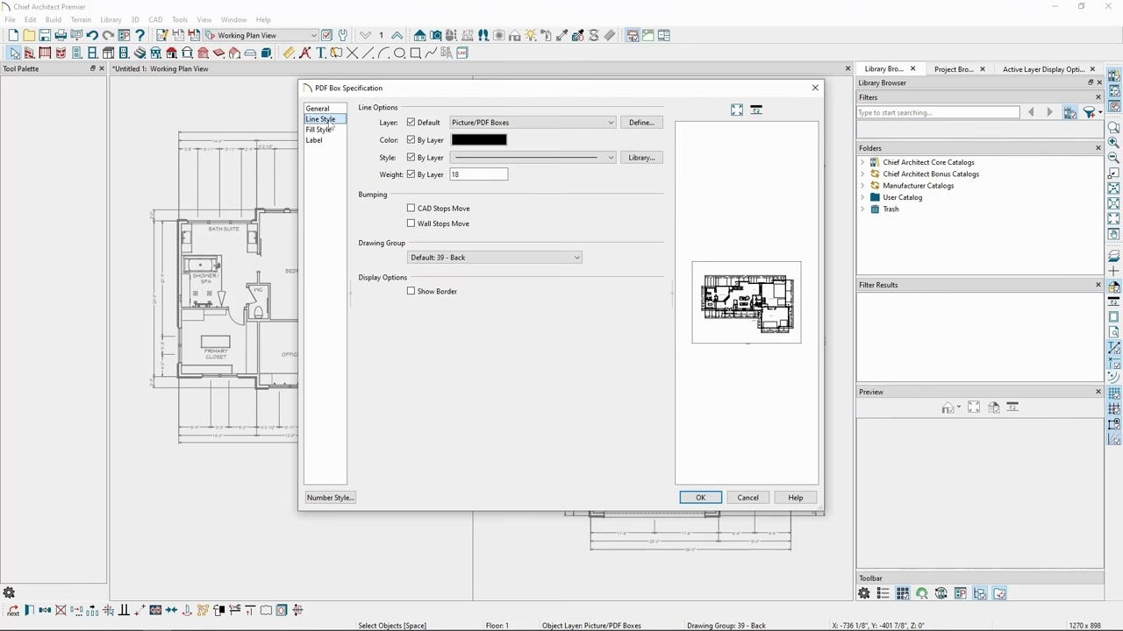
{"action": "left_click", "coordinate": [409, 260]}
{"action": "scroll", "coordinate": [526, 428], "scroll_direction": "down", "scroll_amount": 3}
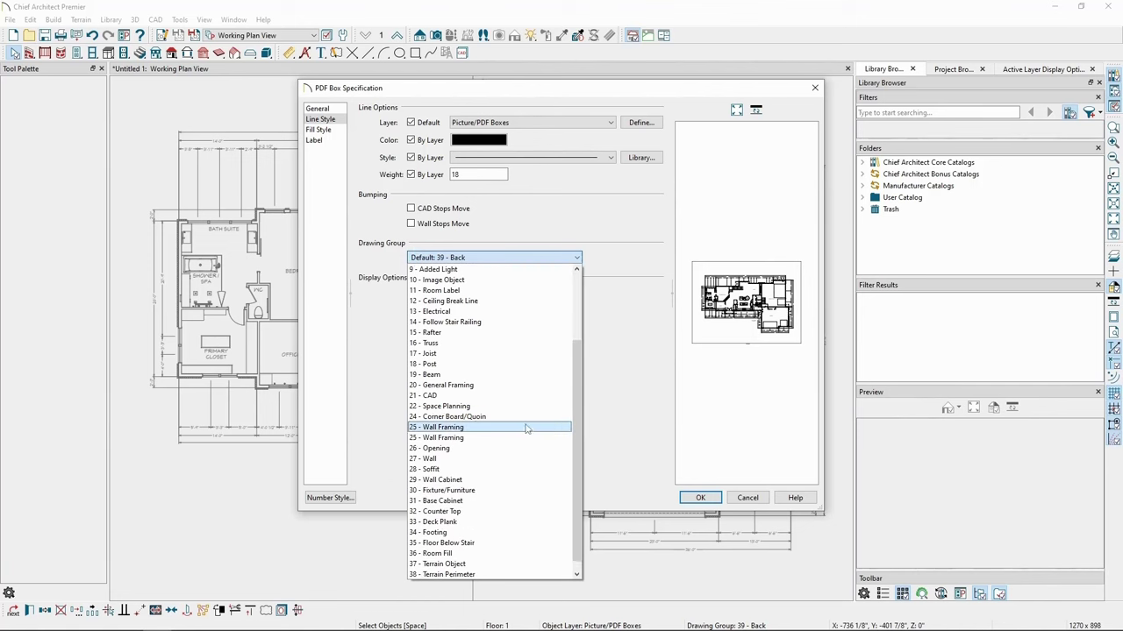
{"action": "scroll", "coordinate": [526, 429], "scroll_direction": "up", "scroll_amount": 3}
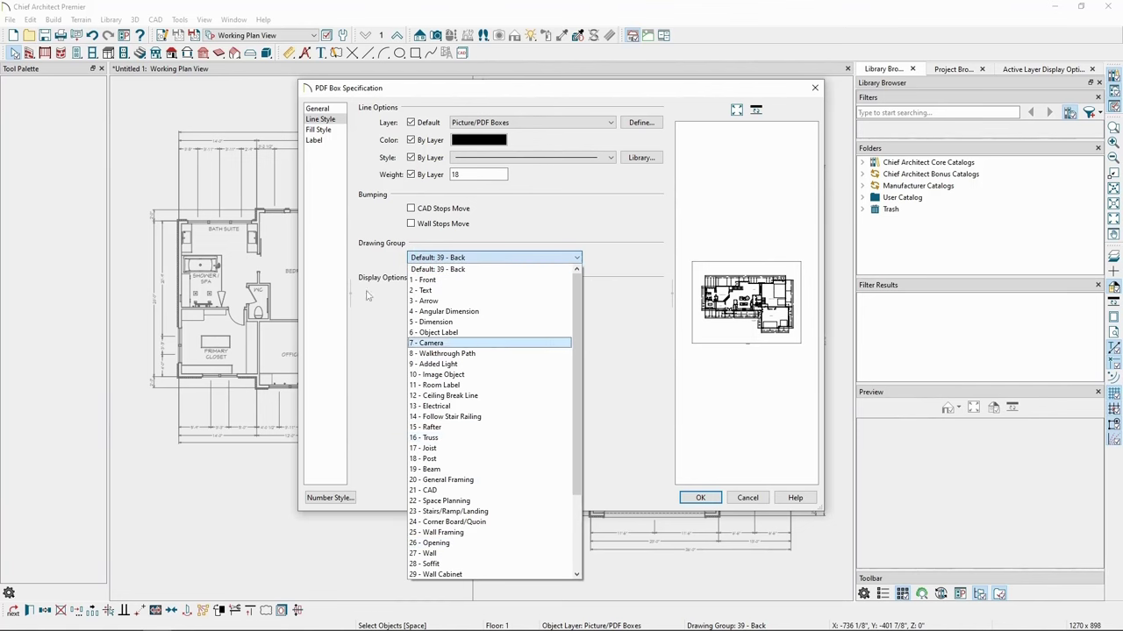
{"action": "left_click", "coordinate": [368, 226]}
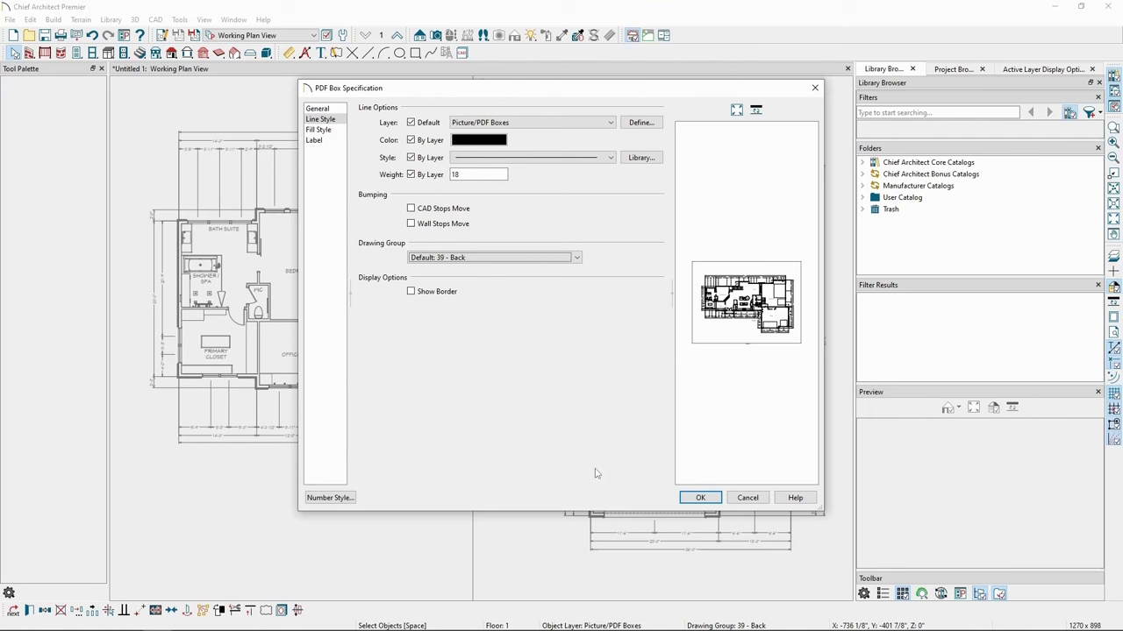
{"action": "left_click", "coordinate": [698, 498]}
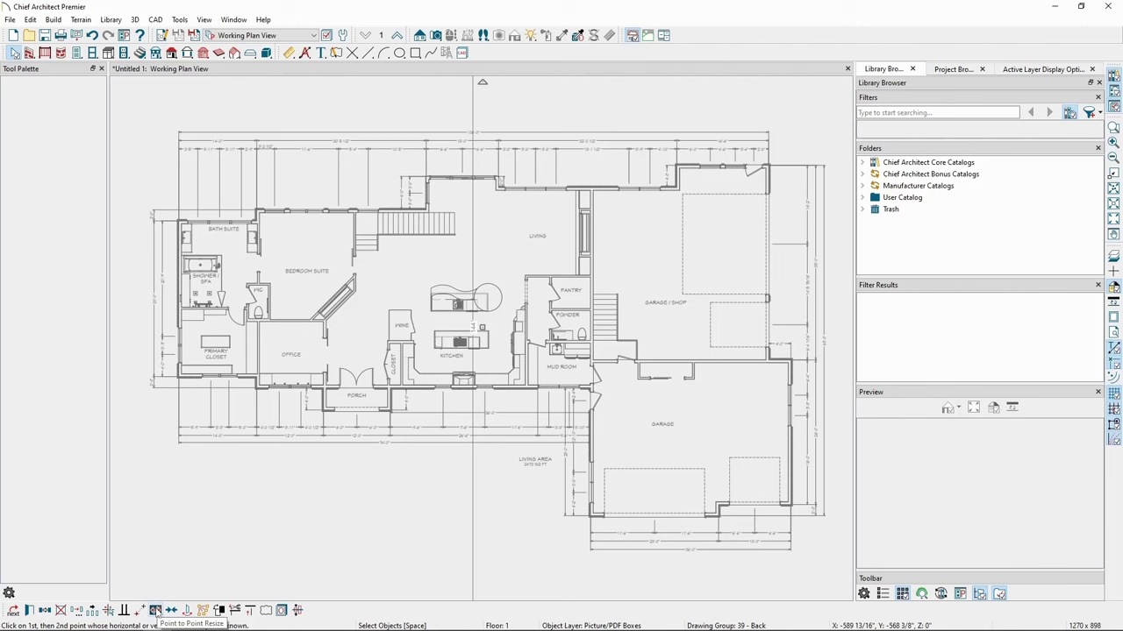
Point-to-point resize across the 14'-0" dimension below the primary closet, entering 14'.
{"action": "left_click", "coordinate": [155, 611]}
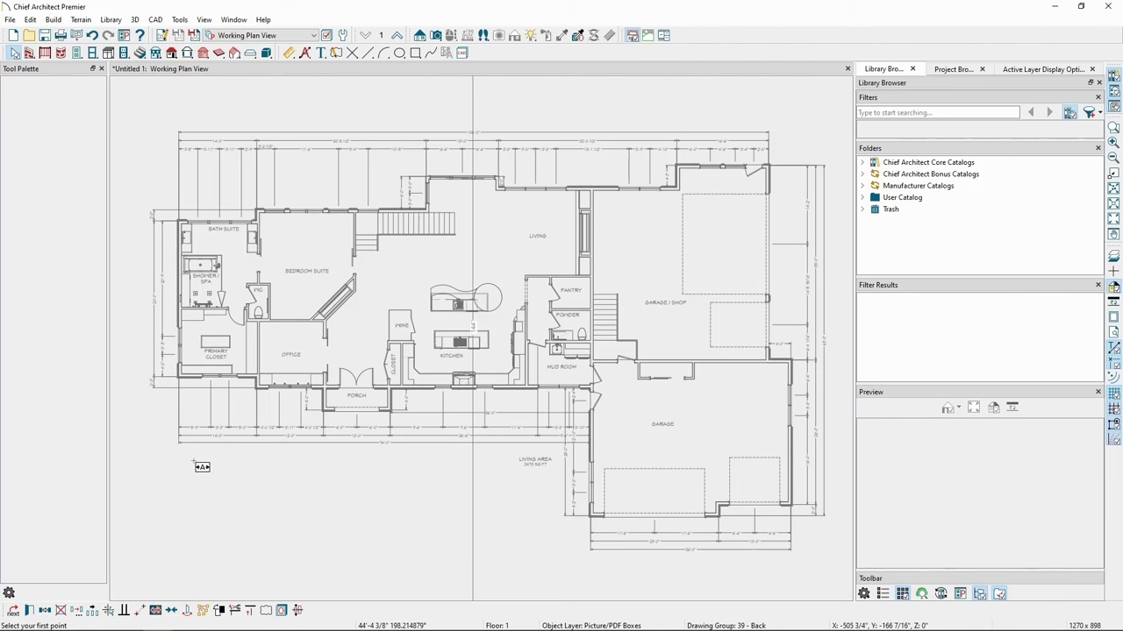
{"action": "scroll", "coordinate": [195, 474], "scroll_direction": "up", "scroll_amount": 2}
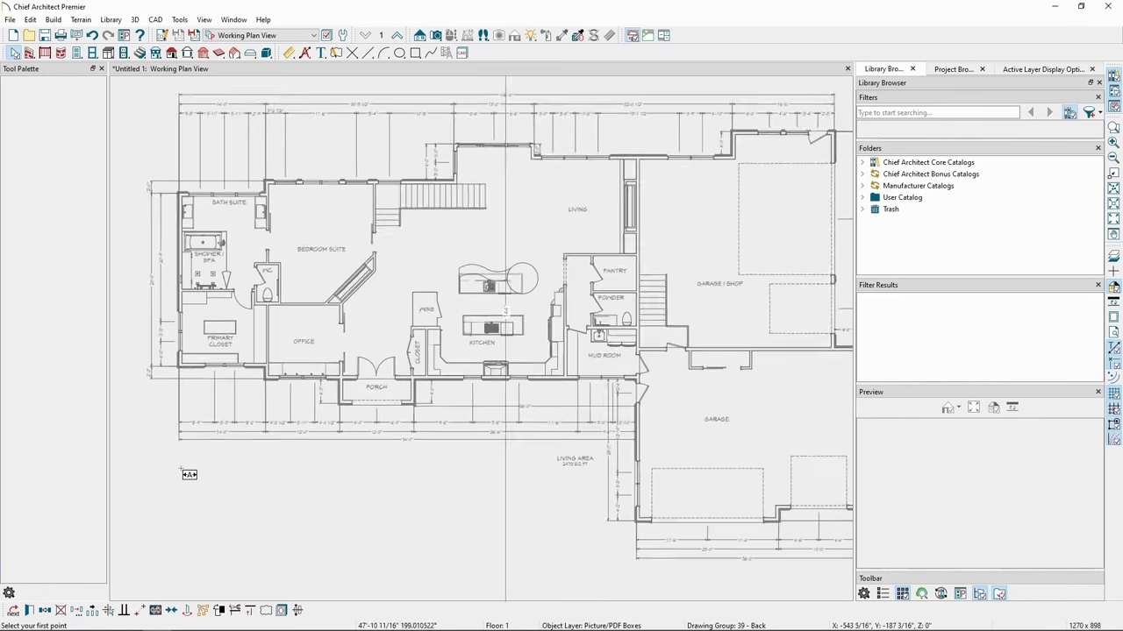
{"action": "scroll", "coordinate": [193, 477], "scroll_direction": "up", "scroll_amount": 1}
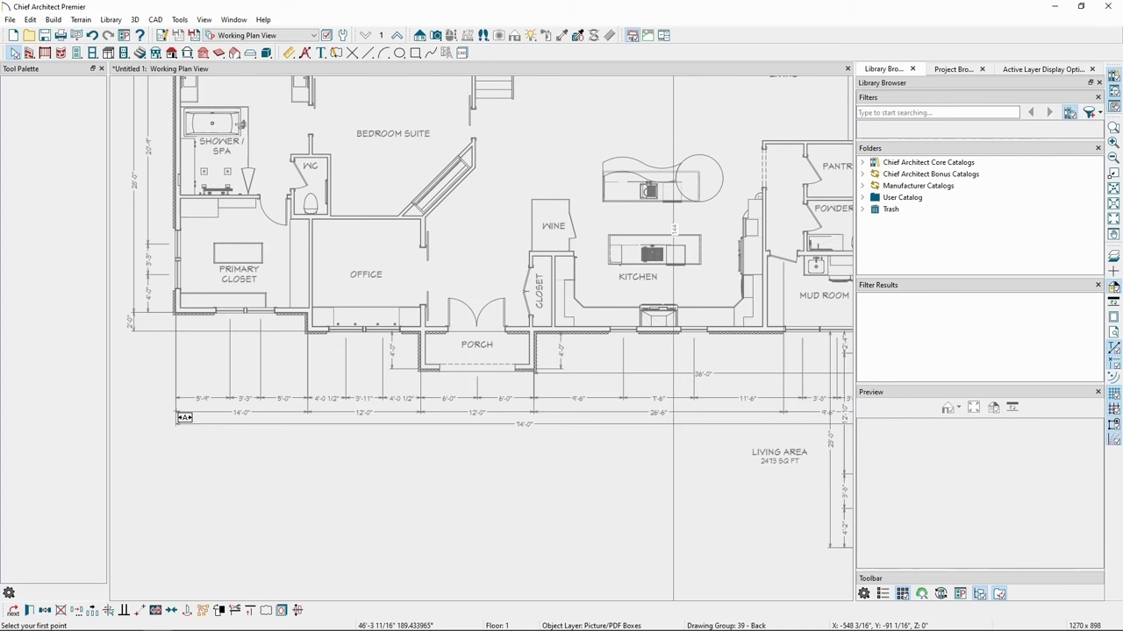
{"action": "left_click", "coordinate": [177, 412]}
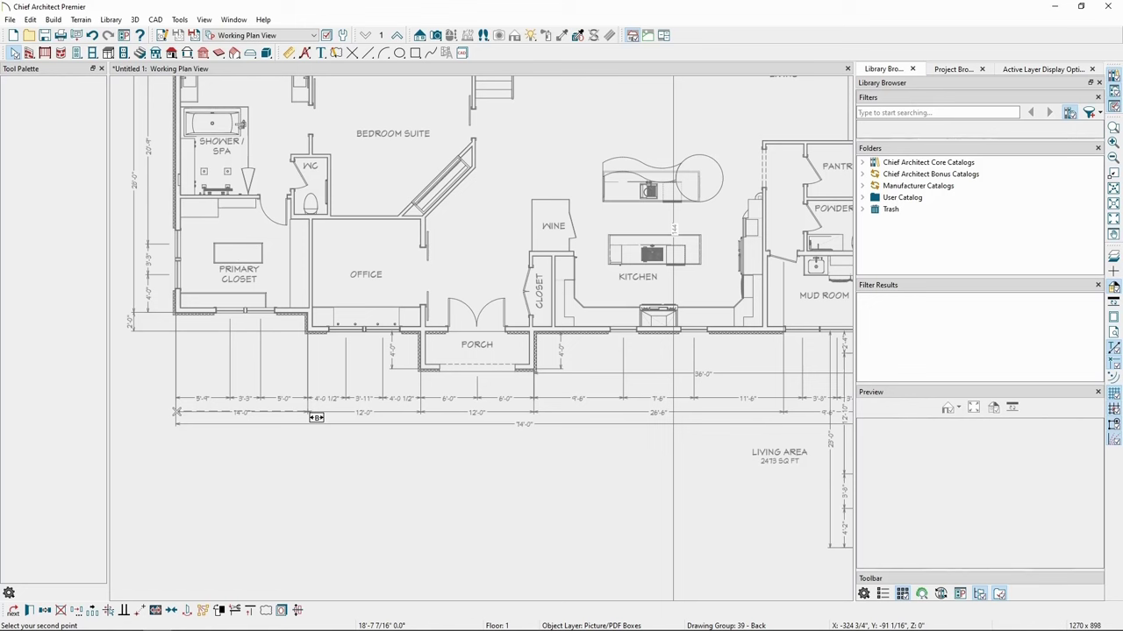
{"action": "left_click", "coordinate": [309, 412]}
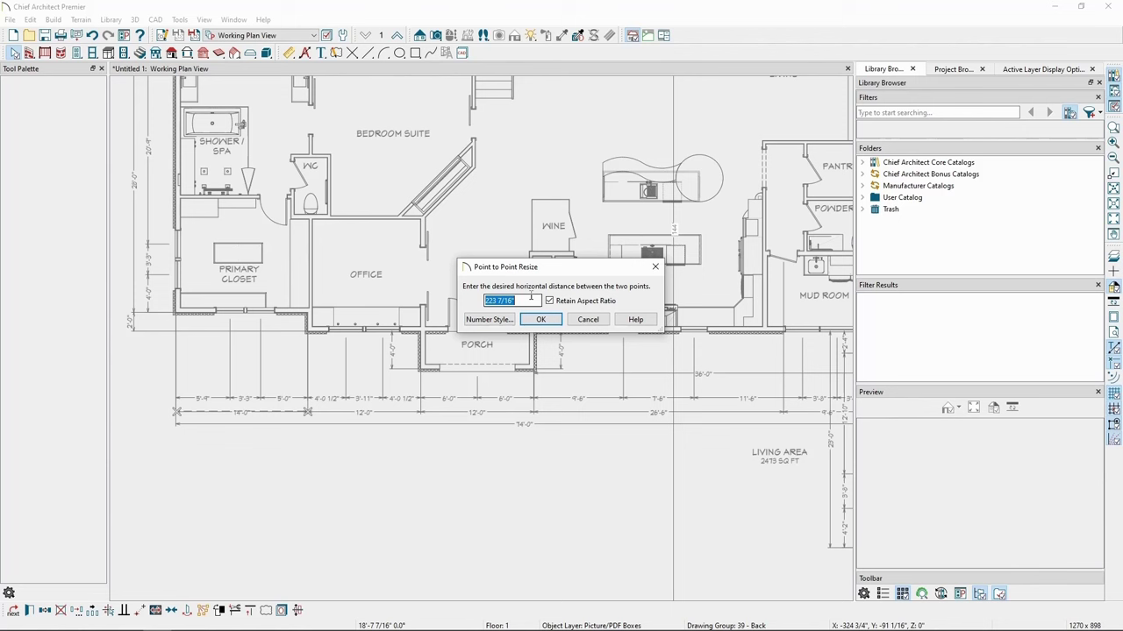
{"action": "type", "text": "14"}
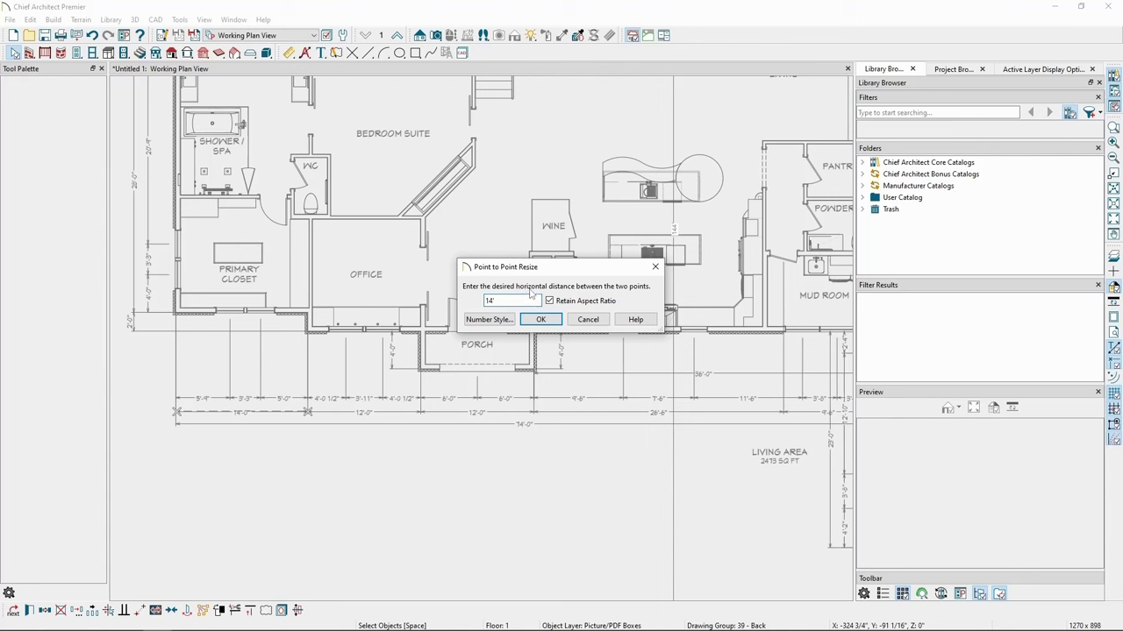
{"action": "left_click", "coordinate": [541, 320]}
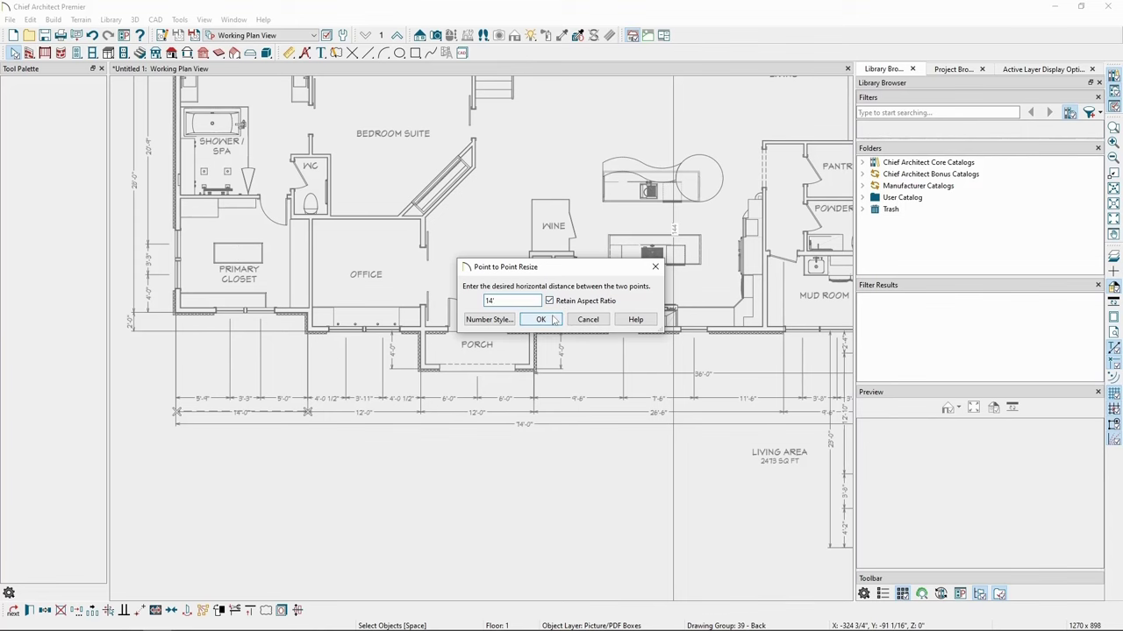
Apply the 14' rescale to the PDF plan and deselect it.
{"action": "left_click", "coordinate": [540, 319]}
{"action": "scroll", "coordinate": [555, 380], "scroll_direction": "down", "scroll_amount": 2}
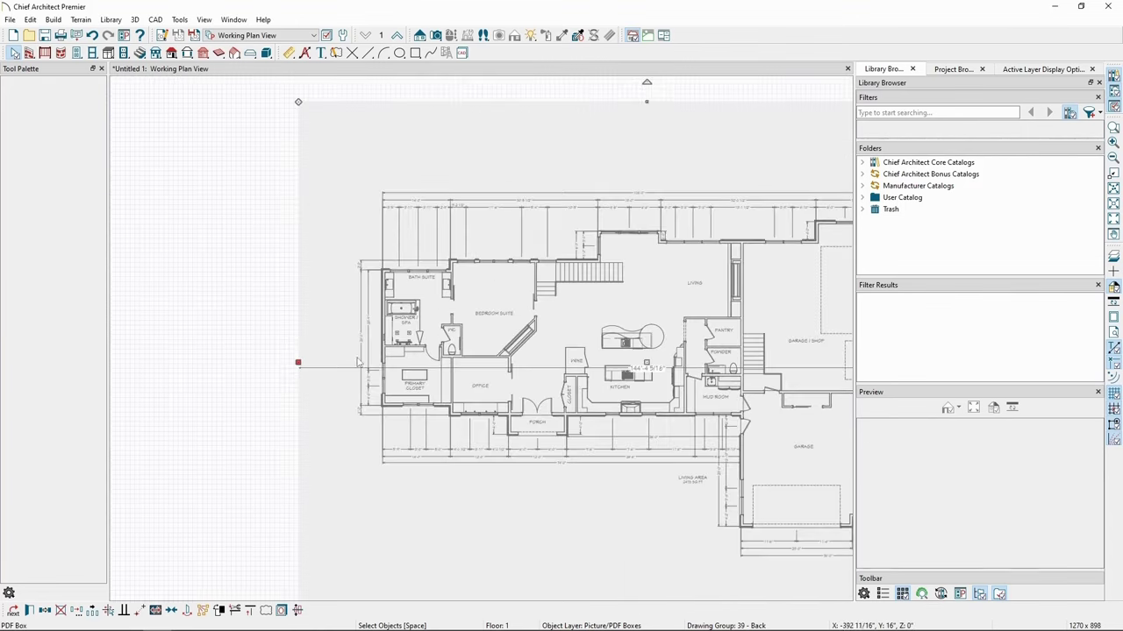
{"action": "left_click", "coordinate": [215, 358]}
{"action": "middle_click_drag", "start_coordinate": [406, 371], "coordinate": [273, 351]}
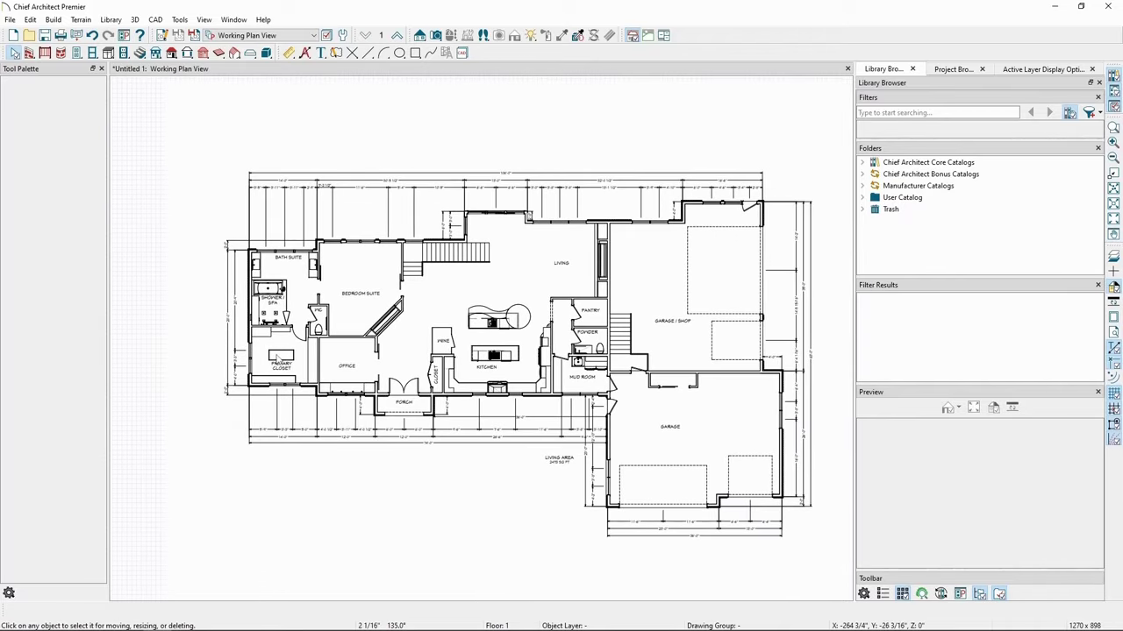
{"action": "scroll", "coordinate": [279, 363], "scroll_direction": "up", "scroll_amount": 3}
{"action": "middle_click_drag", "start_coordinate": [280, 336], "coordinate": [249, 352]}
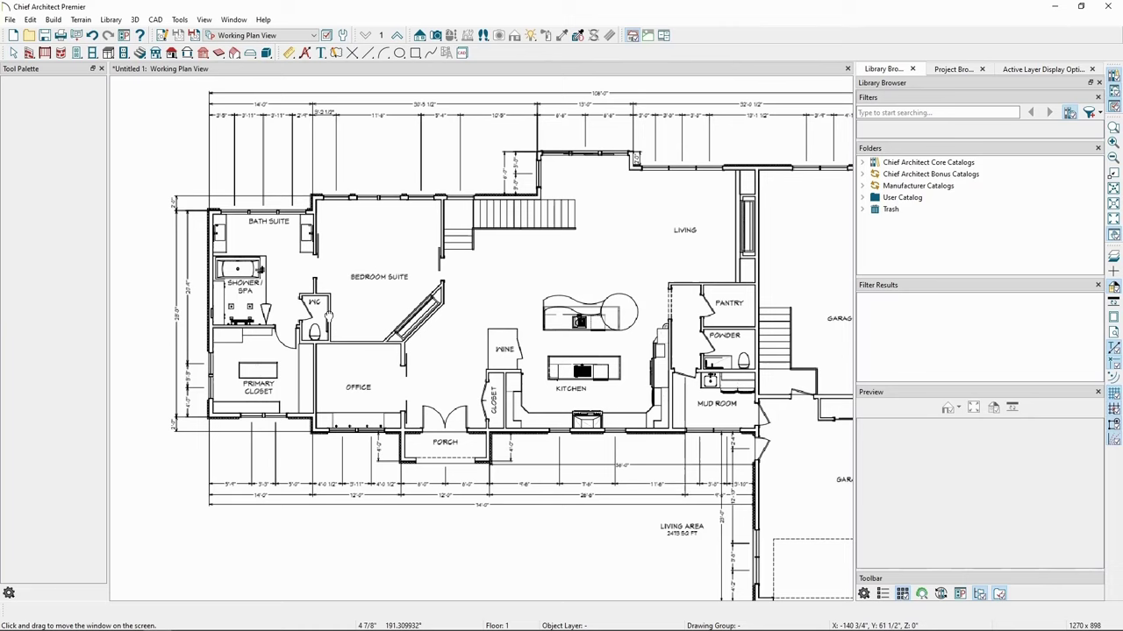
{"action": "middle_click_drag", "start_coordinate": [328, 318], "coordinate": [327, 319]}
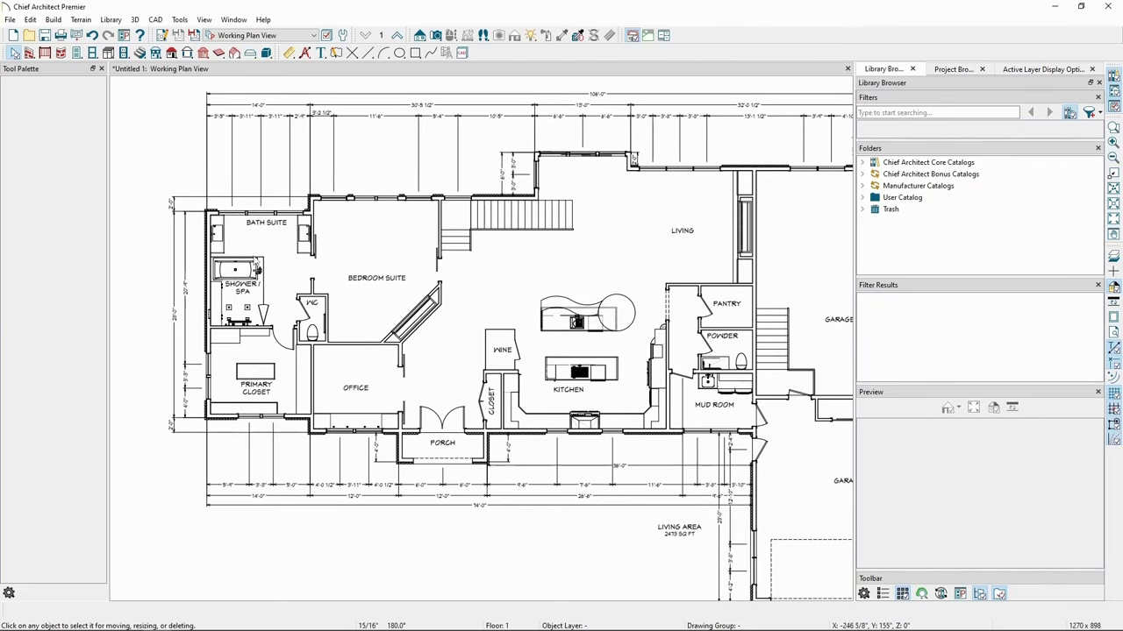
Trace straight exterior walls along the bath suite and bedroom suite's top edges.
{"action": "left_click", "coordinate": [54, 20]}
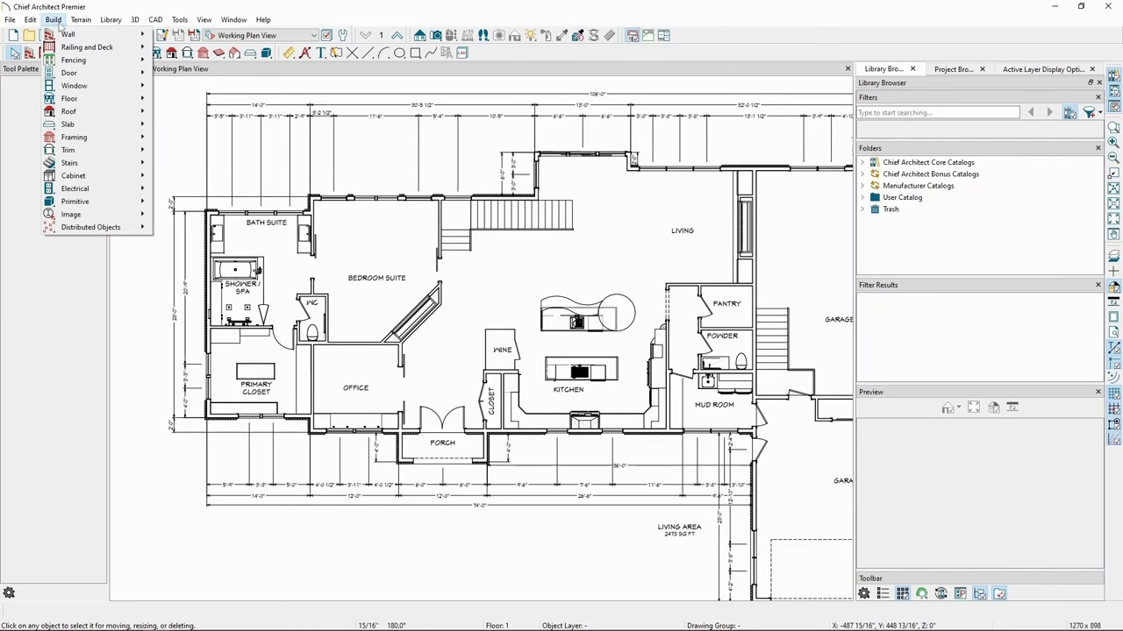
{"action": "mouse_move", "coordinate": [70, 34]}
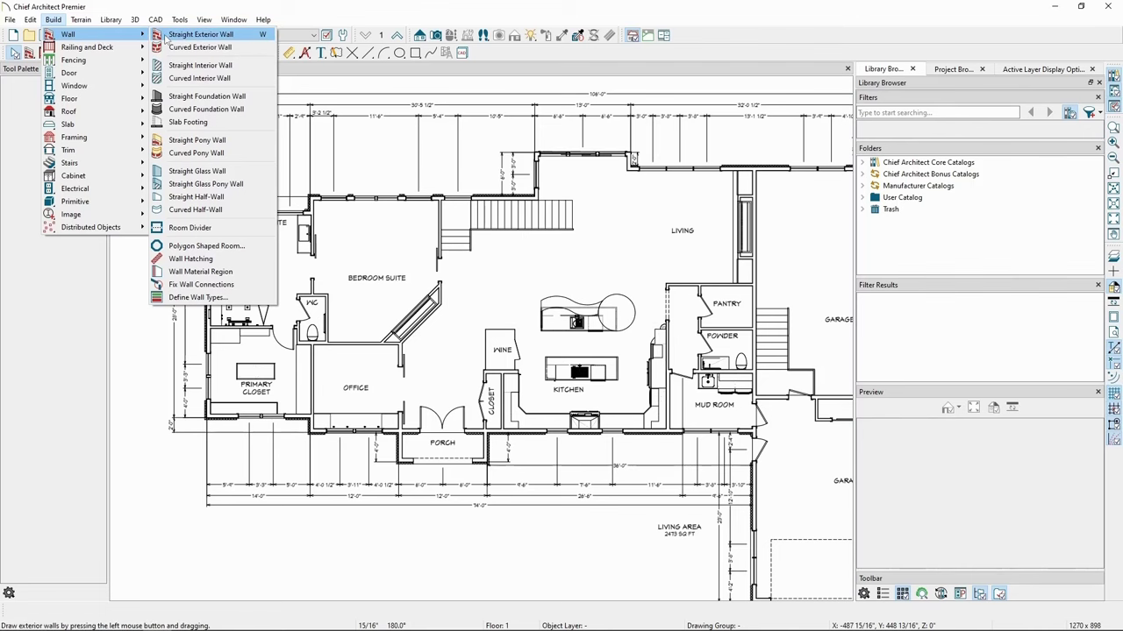
{"action": "left_click", "coordinate": [165, 35]}
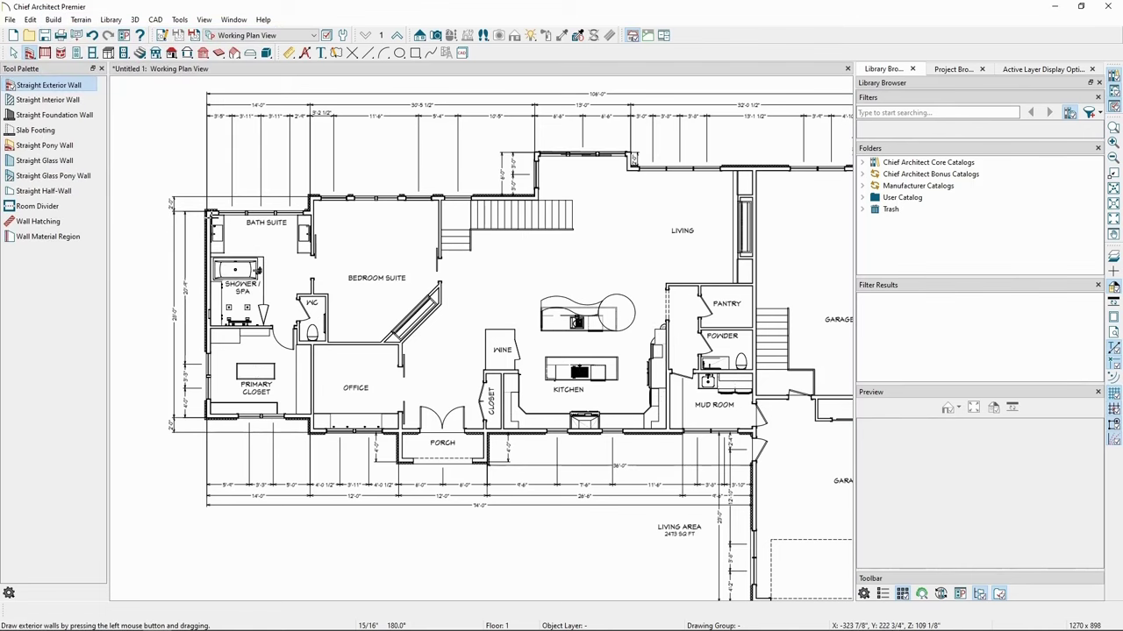
{"action": "scroll", "coordinate": [213, 217], "scroll_direction": "up", "scroll_amount": 3}
{"action": "scroll", "coordinate": [210, 216], "scroll_direction": "up", "scroll_amount": 2}
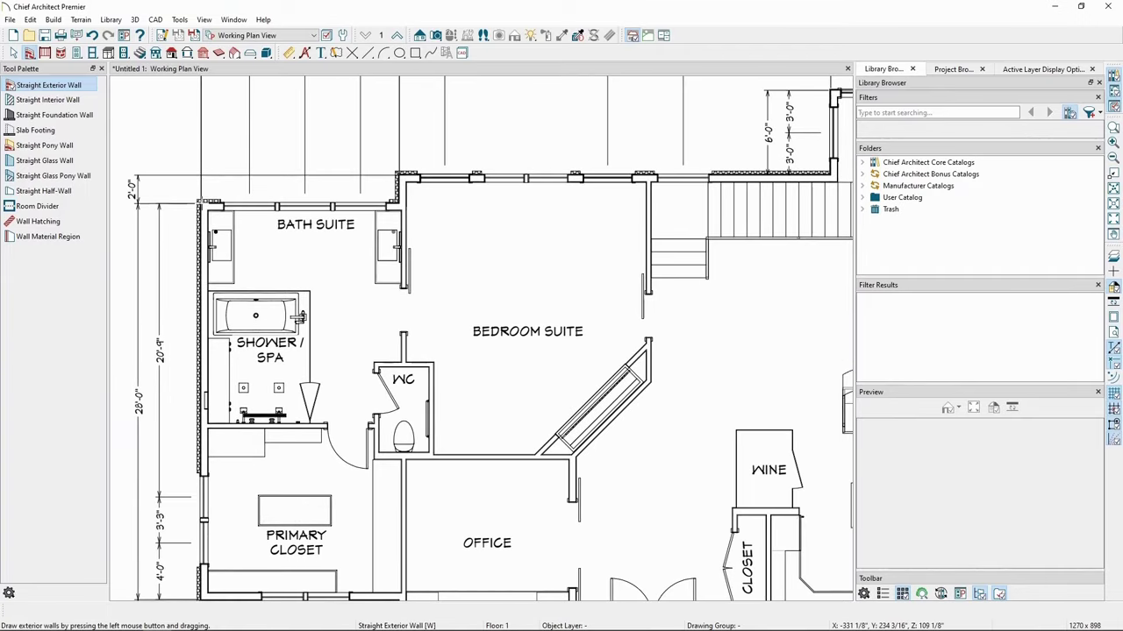
{"action": "mouse_move", "coordinate": [202, 202]}
{"action": "left_mouse_down"}
{"action": "mouse_move", "coordinate": [398, 202]}
{"action": "mouse_move", "coordinate": [398, 178]}
{"action": "left_mouse_up"}
{"action": "scroll", "coordinate": [377, 215], "scroll_direction": "up", "scroll_amount": 3}
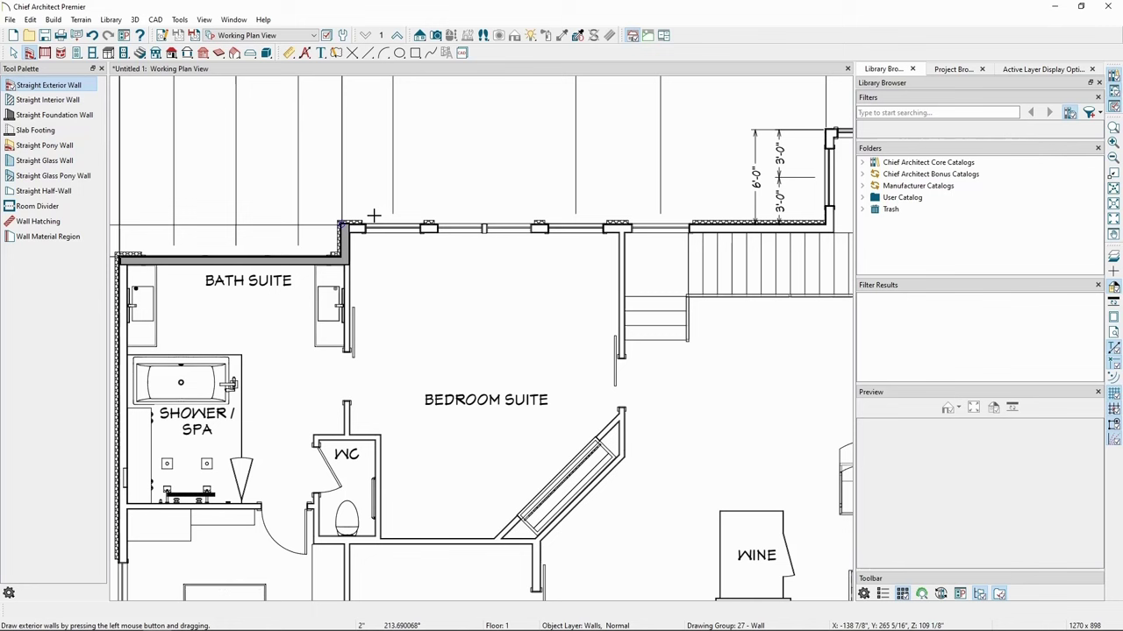
{"action": "left_click_drag", "start_coordinate": [349, 226], "coordinate": [830, 224]}
{"action": "middle_click_drag", "start_coordinate": [795, 212], "coordinate": [500, 319]}
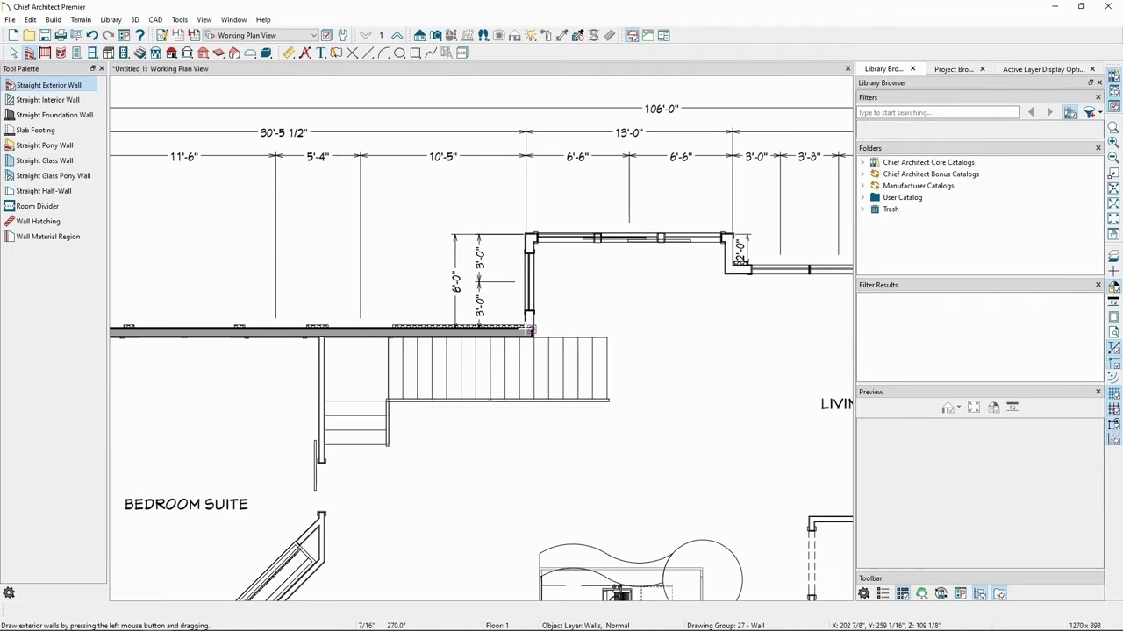
{"action": "mouse_move", "coordinate": [530, 330]}
{"action": "left_mouse_down"}
{"action": "mouse_move", "coordinate": [527, 234]}
{"action": "mouse_move", "coordinate": [730, 233]}
{"action": "mouse_move", "coordinate": [730, 271]}
{"action": "left_mouse_up"}
Trace the exterior wall along the top of the living room and pantry.
{"action": "middle_click_drag", "start_coordinate": [729, 269], "coordinate": [349, 274]}
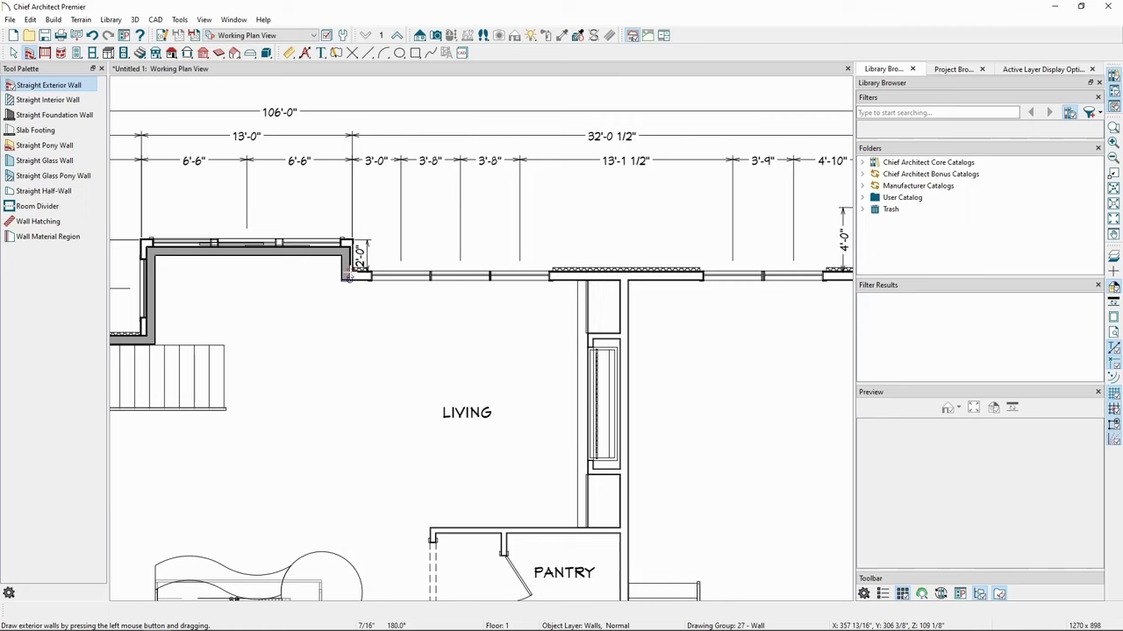
{"action": "left_click_drag", "start_coordinate": [349, 276], "coordinate": [791, 275]}
{"action": "middle_click_drag", "start_coordinate": [791, 275], "coordinate": [294, 288]}
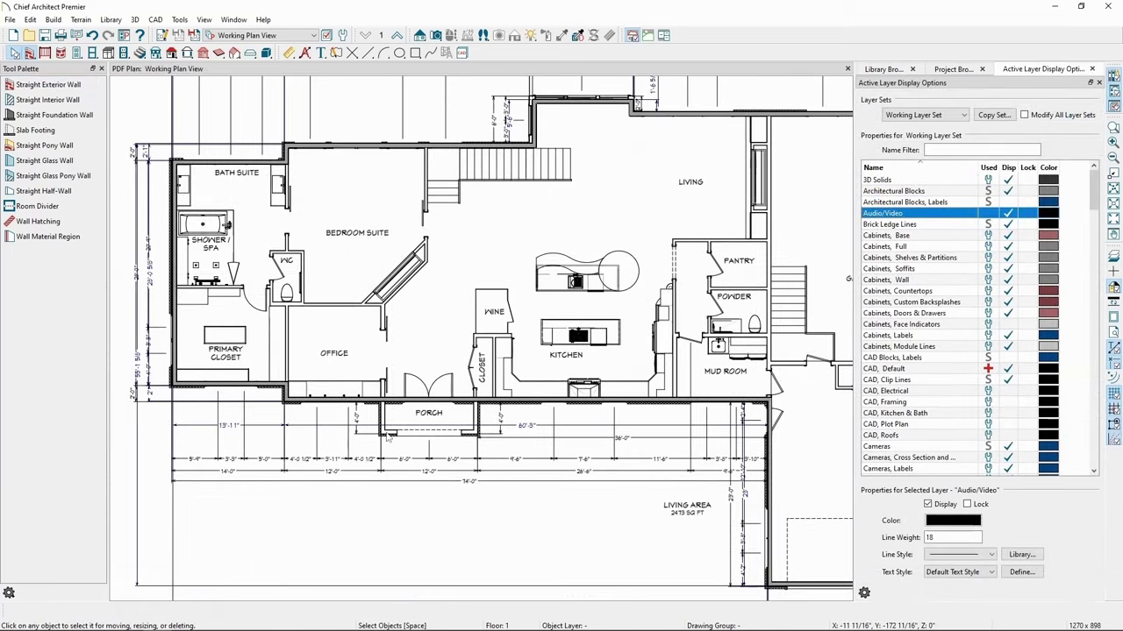
{"action": "left_click_drag", "start_coordinate": [385, 434], "coordinate": [387, 436]}
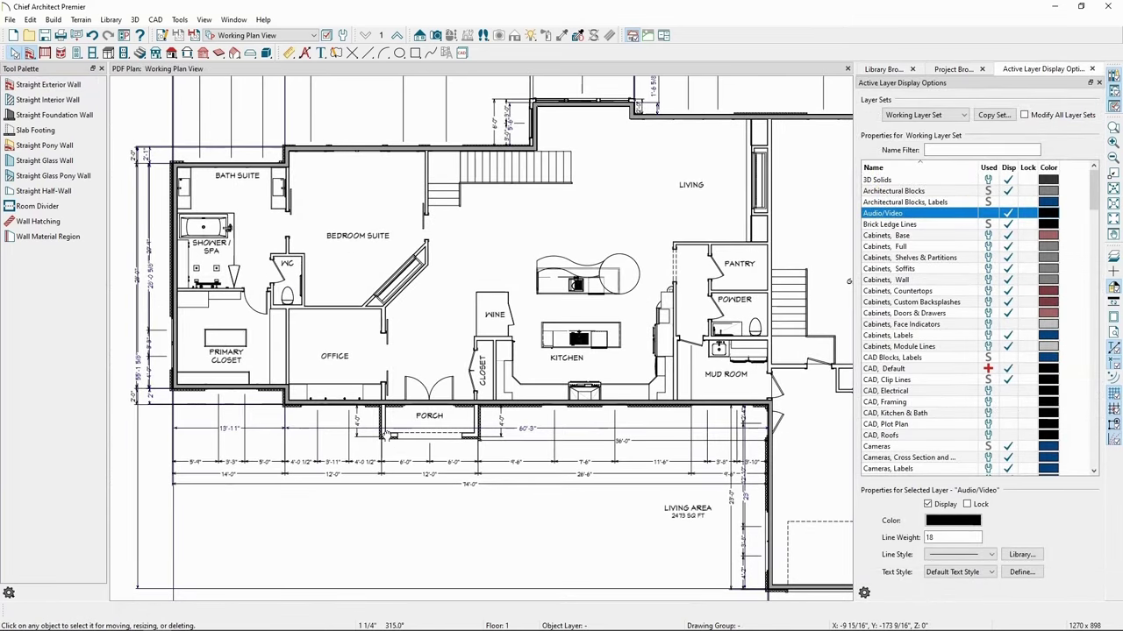
{"action": "scroll", "coordinate": [517, 394], "scroll_direction": "up", "scroll_amount": 2}
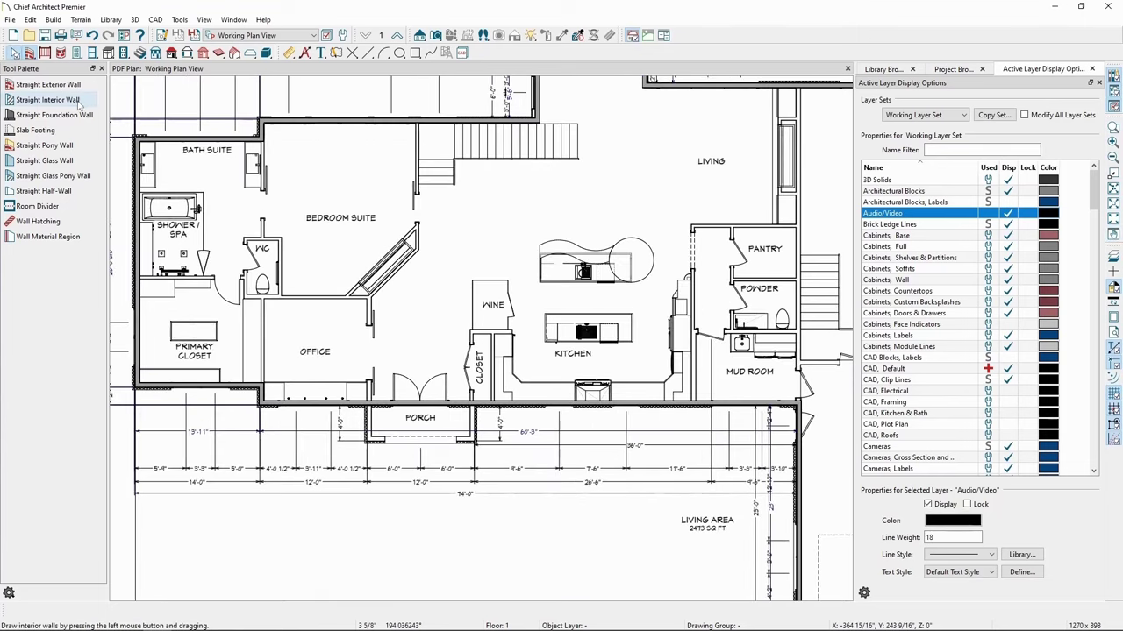
Trace straight interior walls on the Office's right and top sides and the Closet's left side.
{"action": "left_click", "coordinate": [51, 100]}
{"action": "scroll", "coordinate": [305, 316], "scroll_direction": "up", "scroll_amount": 1}
{"action": "mouse_move", "coordinate": [387, 436]}
{"action": "left_mouse_down"}
{"action": "mouse_move", "coordinate": [390, 289]}
{"action": "mouse_move", "coordinate": [240, 290]}
{"action": "mouse_move", "coordinate": [262, 406]}
{"action": "left_mouse_up"}
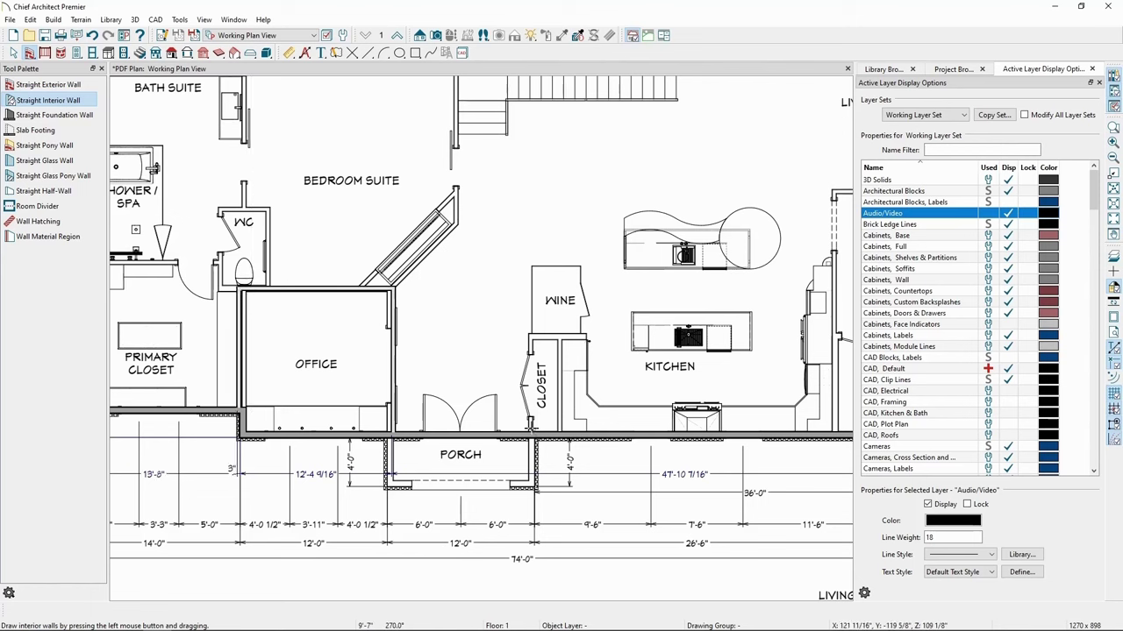
{"action": "mouse_move", "coordinate": [530, 424]}
{"action": "left_mouse_down"}
{"action": "mouse_move", "coordinate": [522, 188]}
{"action": "mouse_move", "coordinate": [533, 335]}
{"action": "mouse_move", "coordinate": [564, 335]}
{"action": "mouse_move", "coordinate": [572, 359]}
{"action": "mouse_move", "coordinate": [562, 427]}
{"action": "left_mouse_up"}
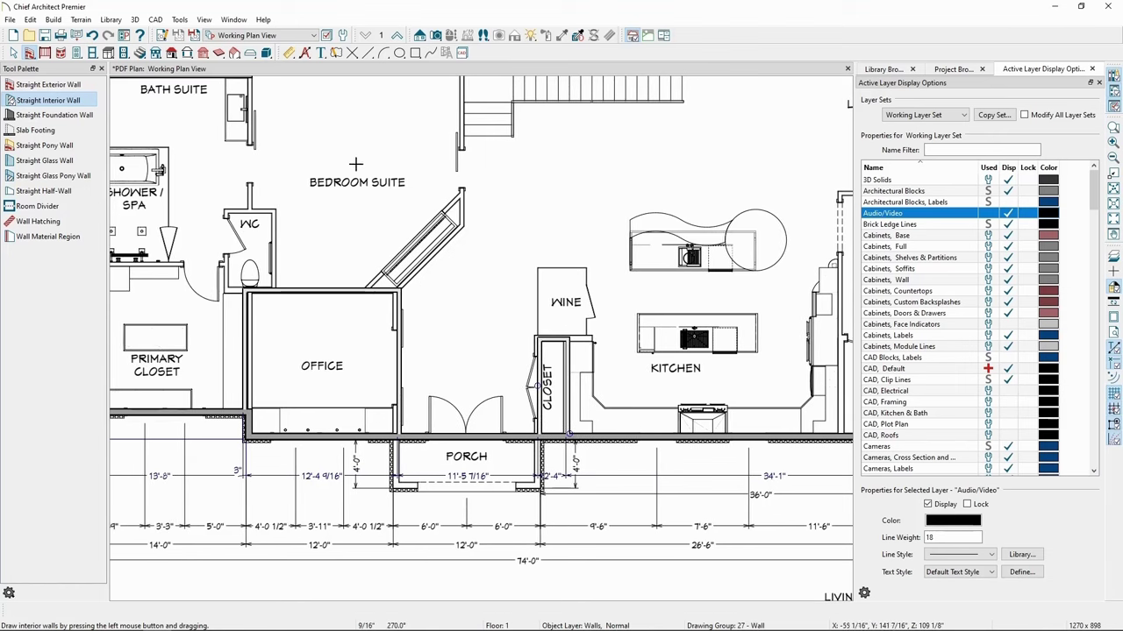
Place doors in the office's right wall, the closet wall and the porch wall.
{"action": "left_click", "coordinate": [55, 20]}
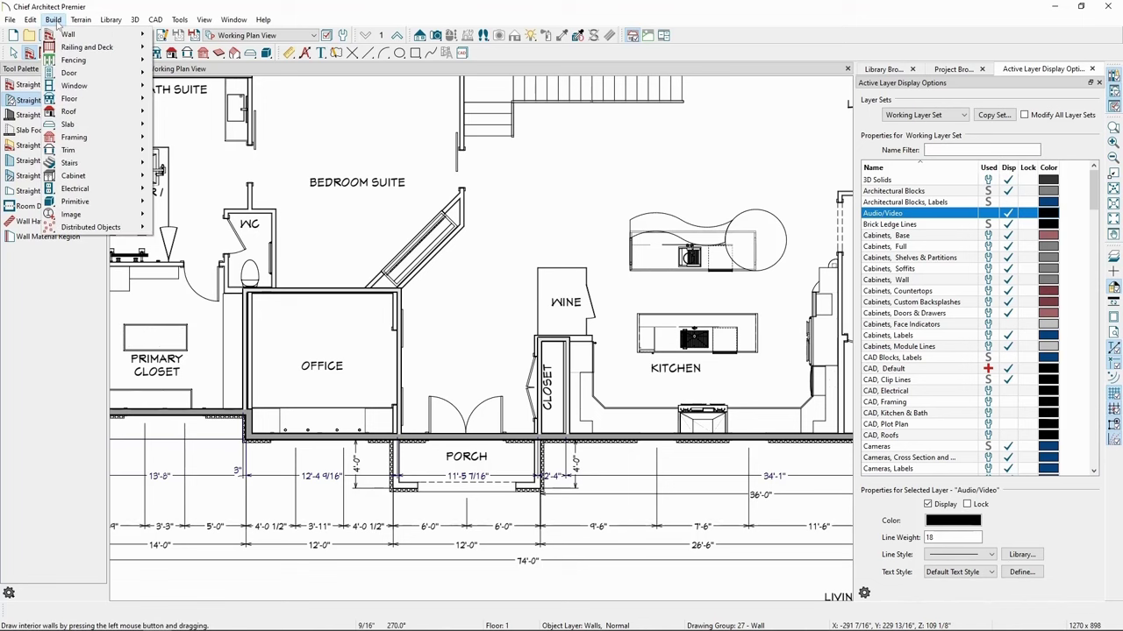
{"action": "mouse_move", "coordinate": [66, 77]}
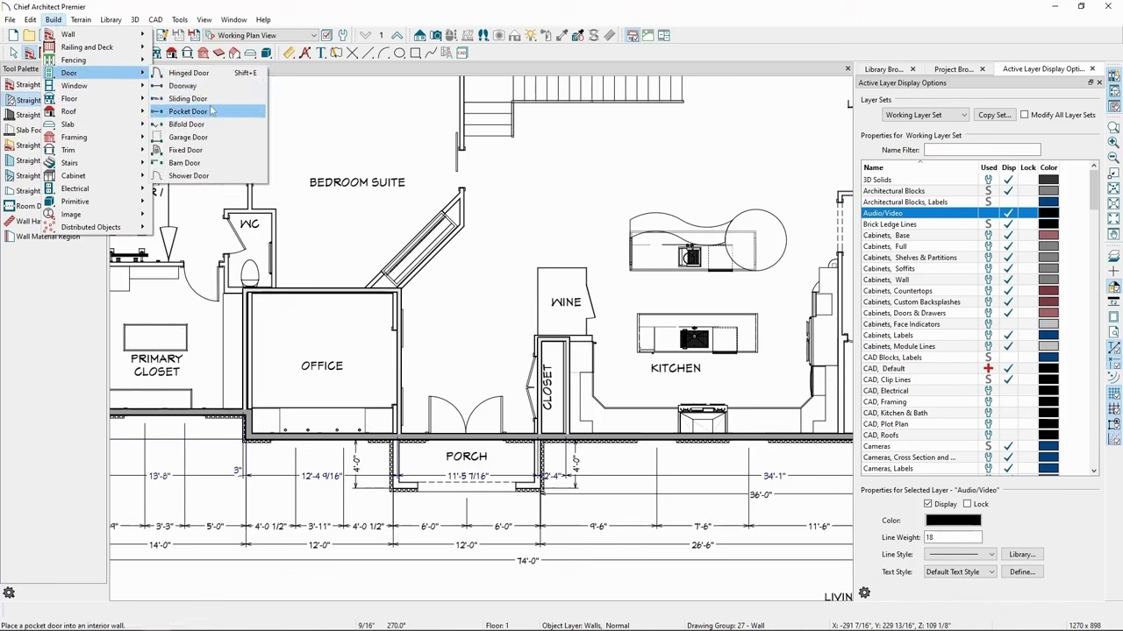
{"action": "left_click", "coordinate": [184, 162]}
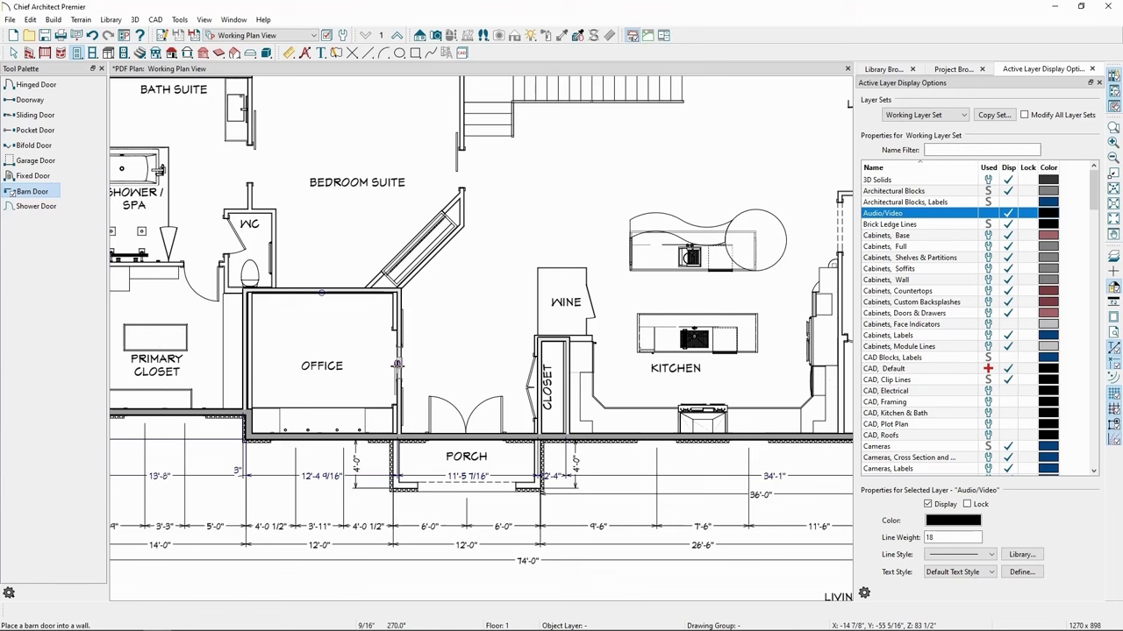
{"action": "left_click", "coordinate": [397, 364]}
{"action": "left_click", "coordinate": [35, 85]}
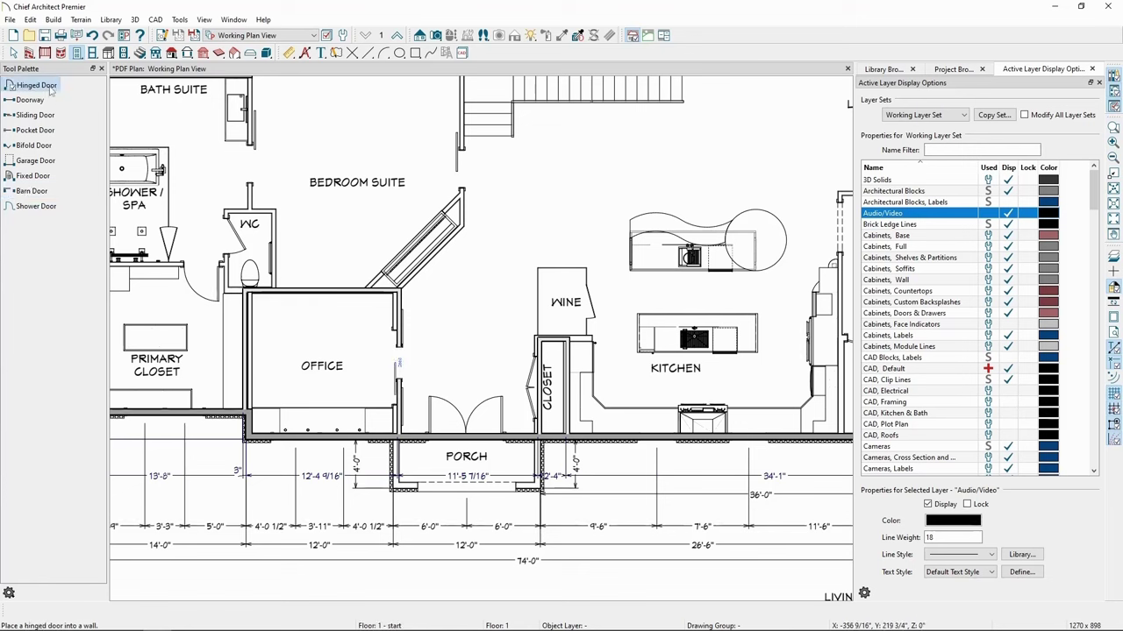
{"action": "left_click", "coordinate": [520, 391]}
{"action": "left_click", "coordinate": [470, 432]}
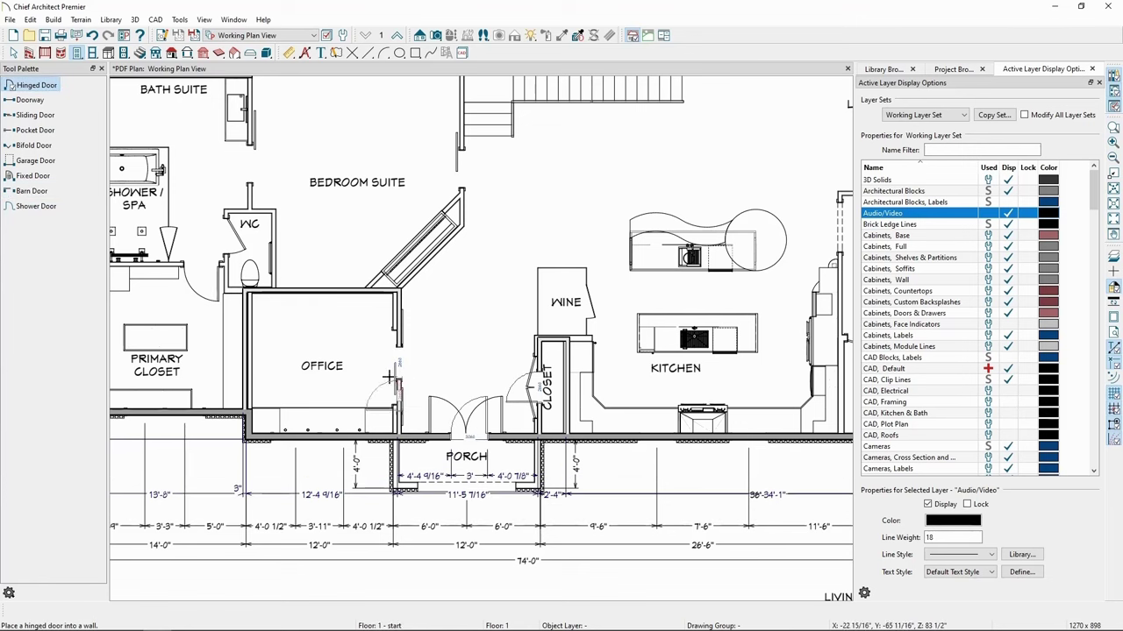
{"action": "key", "text": "space"}
Resize the office-wall door to 6'-6" and widen the porch double door to 6'.
{"action": "left_click", "coordinate": [398, 383]}
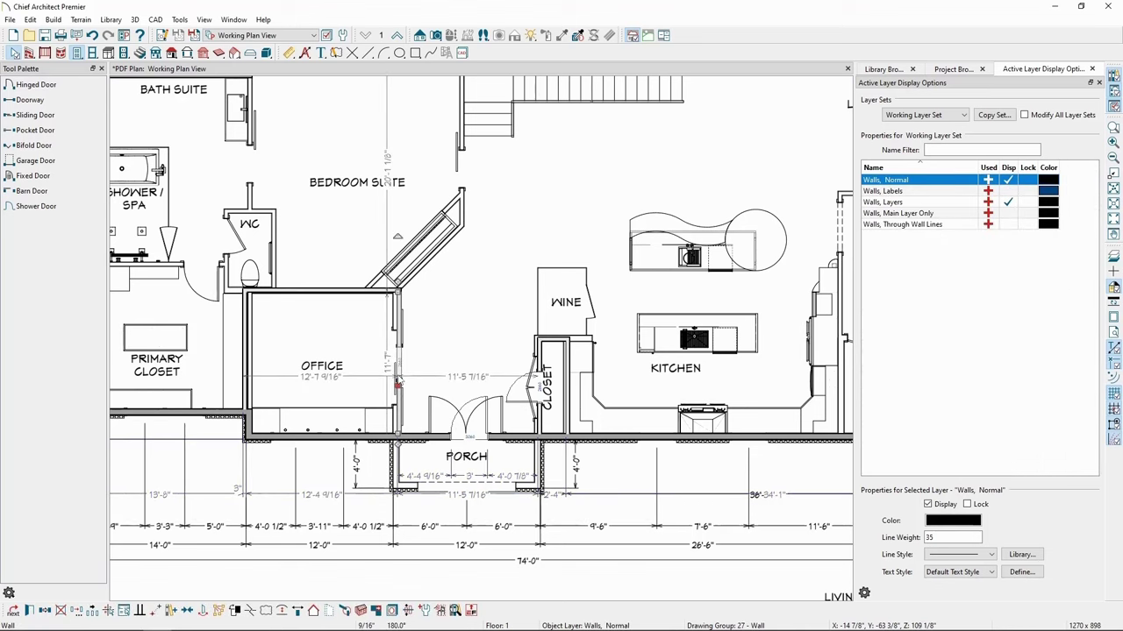
{"action": "left_click", "coordinate": [401, 352]}
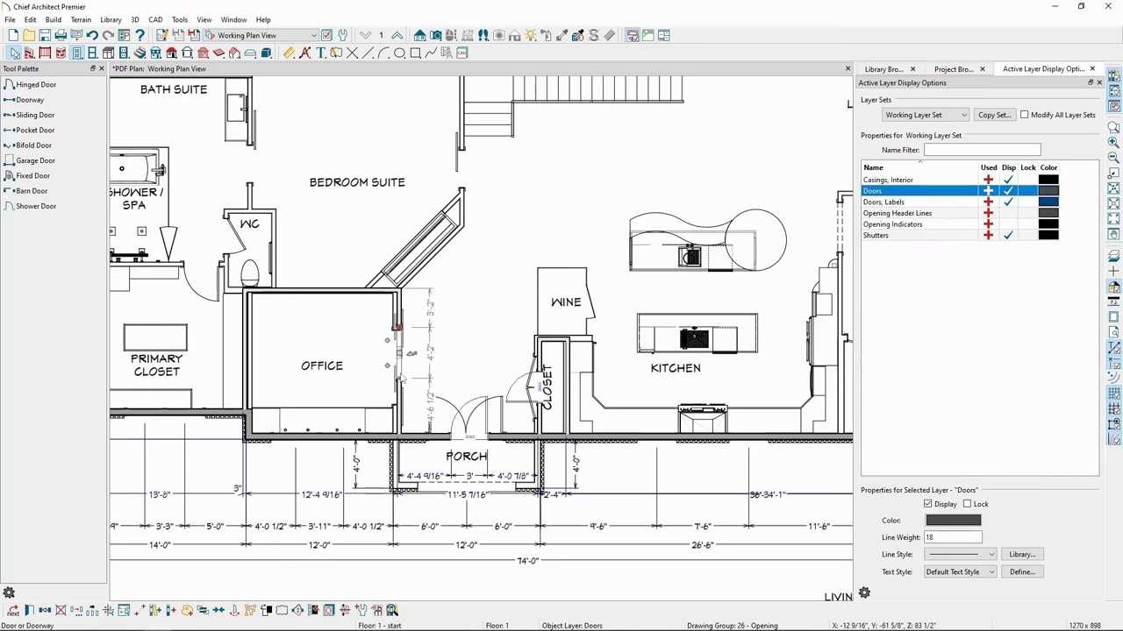
{"action": "left_click_drag", "start_coordinate": [399, 379], "coordinate": [517, 402]}
{"action": "left_click", "coordinate": [469, 438]}
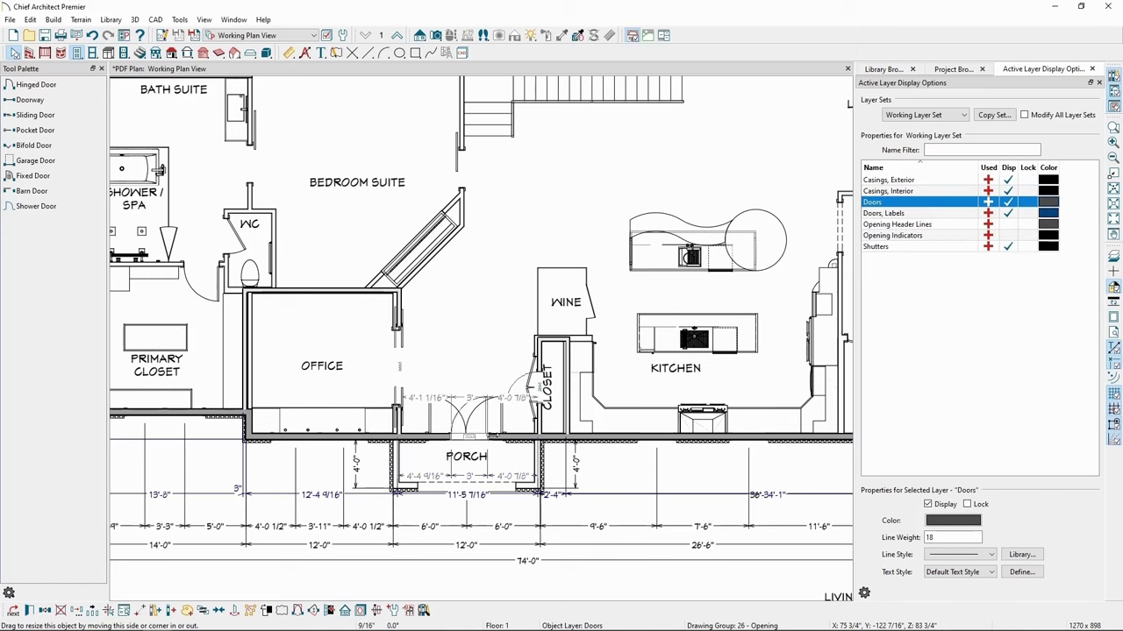
{"action": "left_click_drag", "start_coordinate": [462, 438], "coordinate": [431, 438]}
Change the bath suite wall's 13'-11" dimension to 14'.
{"action": "scroll", "coordinate": [473, 401], "scroll_direction": "down", "scroll_amount": 2}
{"action": "key", "text": "Escape"}
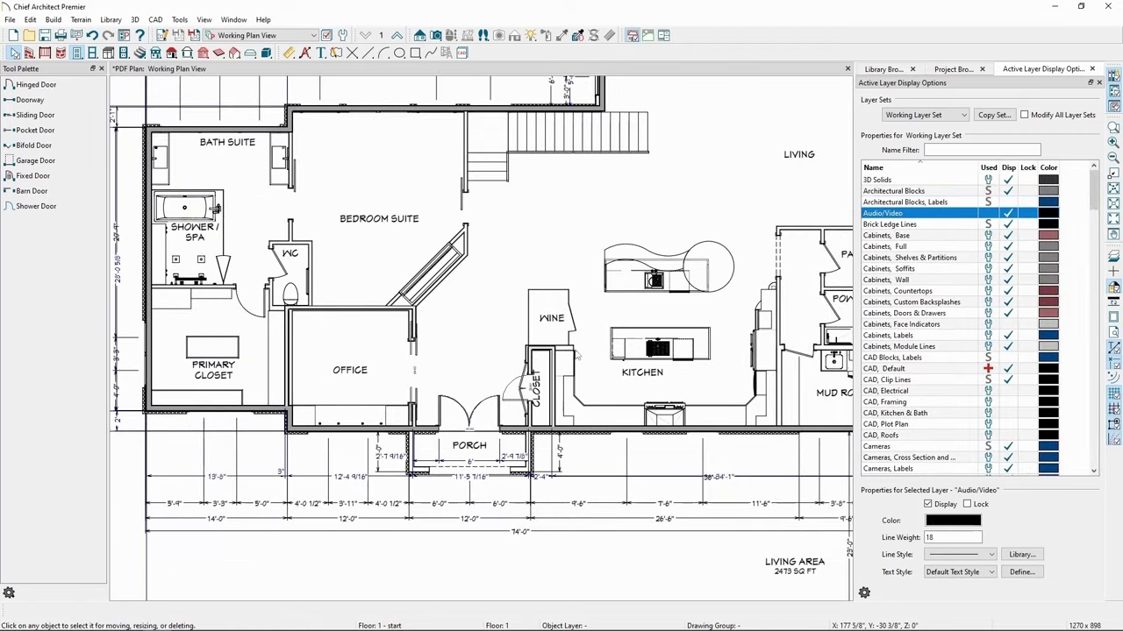
{"action": "scroll", "coordinate": [577, 355], "scroll_direction": "down", "scroll_amount": 1}
{"action": "middle_click_drag", "start_coordinate": [578, 355], "coordinate": [734, 547]}
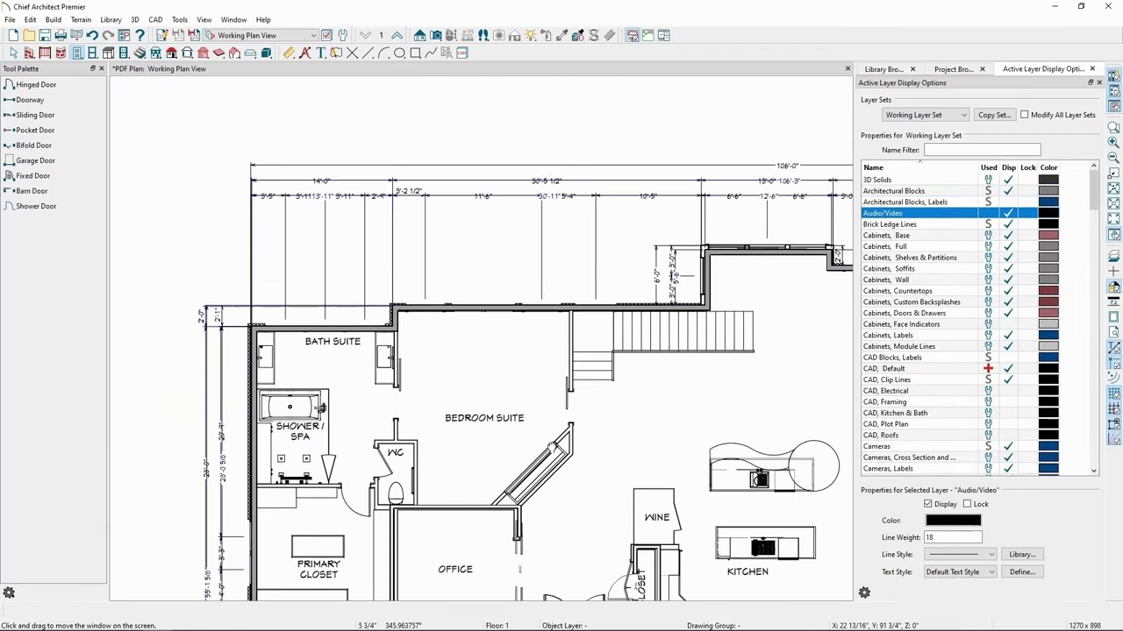
{"action": "scroll", "coordinate": [367, 392], "scroll_direction": "up", "scroll_amount": 3}
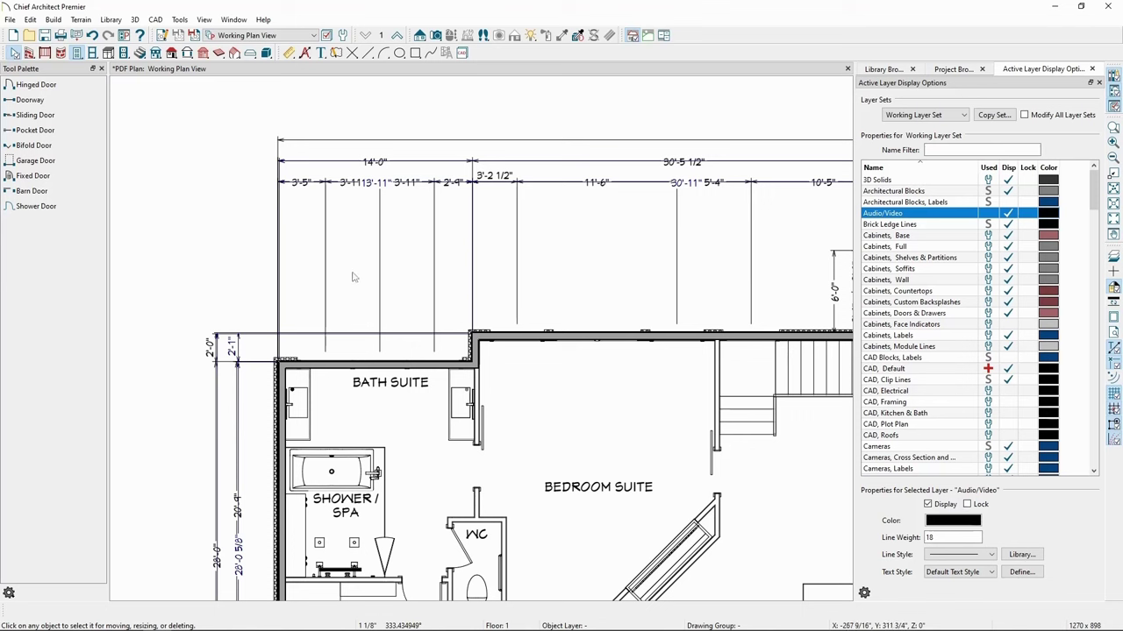
{"action": "left_click", "coordinate": [284, 391]}
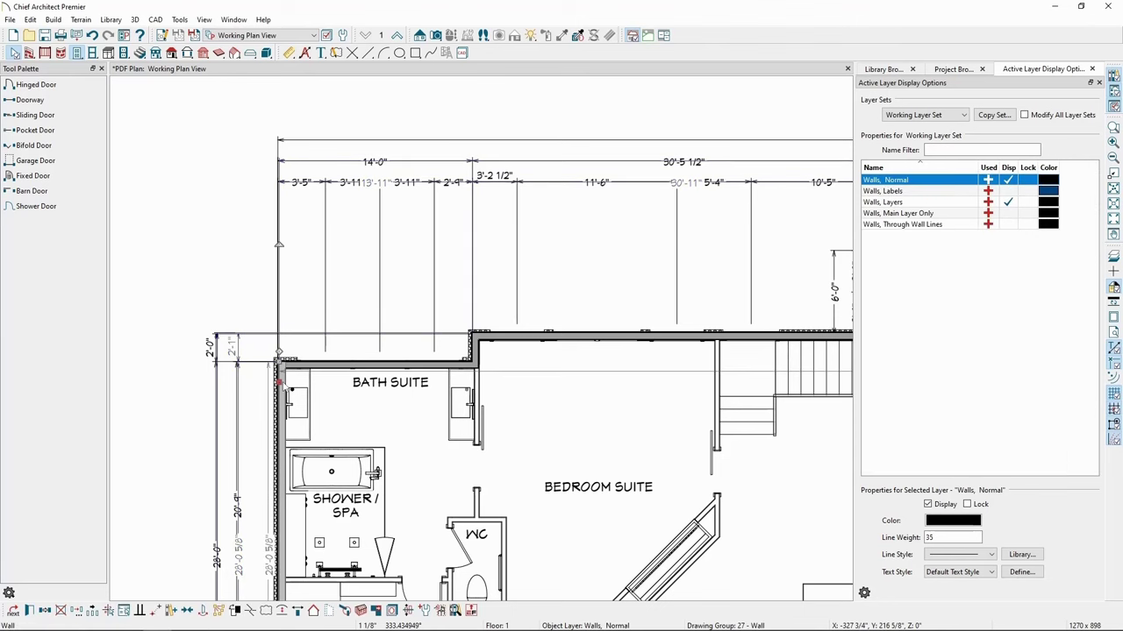
{"action": "left_click", "coordinate": [378, 184]}
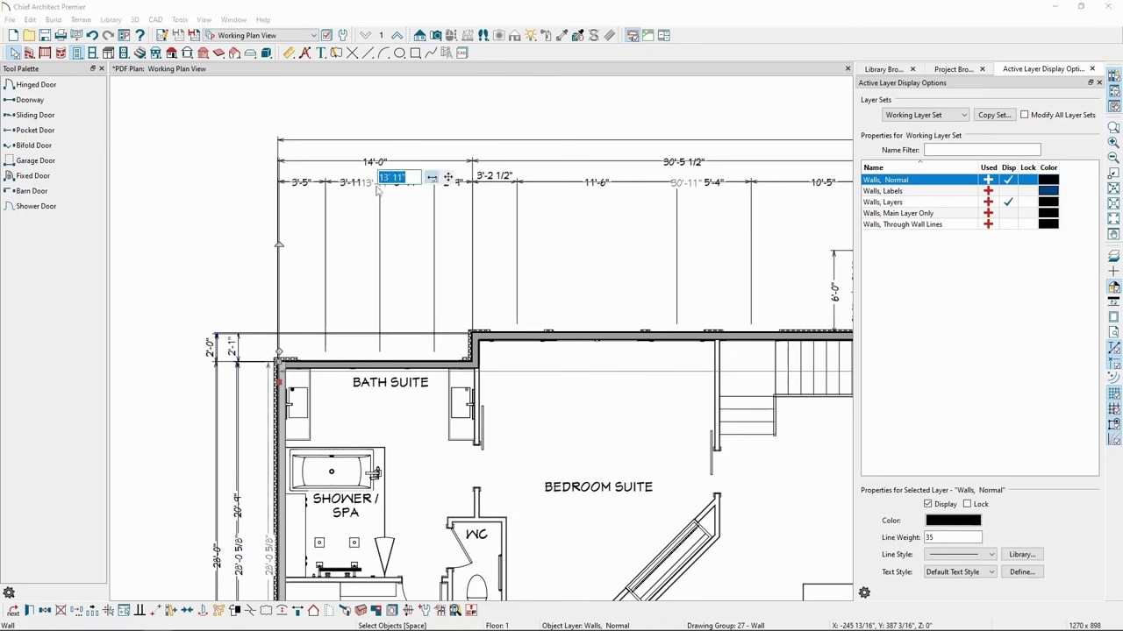
{"action": "type", "text": "14"}
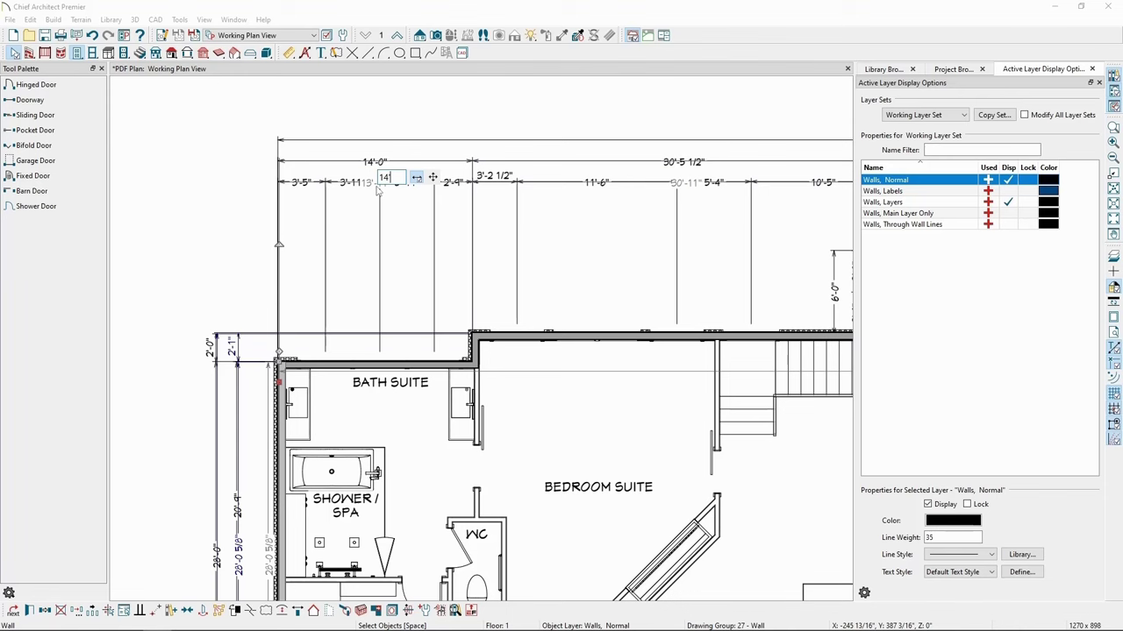
{"action": "type", "text": "'"}
{"action": "key", "text": "Return"}
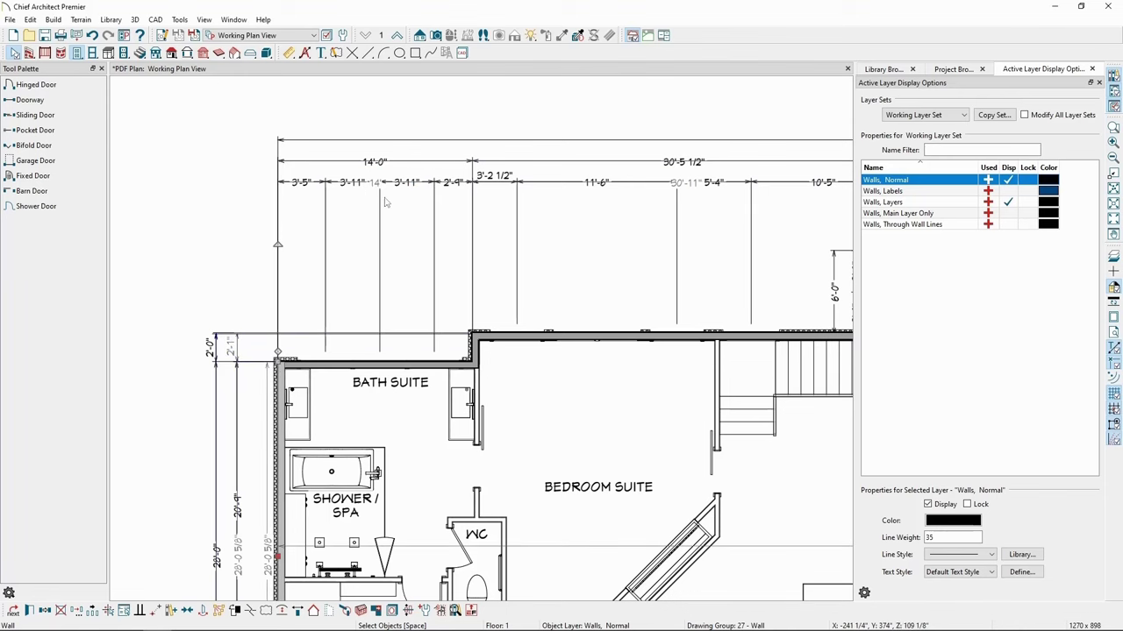
Change the 30'-11" dimension by the staircase wall to 30'-5 1/2".
{"action": "scroll", "coordinate": [524, 275], "scroll_direction": "right", "scroll_amount": 3, "text": "shift"}
{"action": "scroll", "coordinate": [573, 299], "scroll_direction": "up", "scroll_amount": 1}
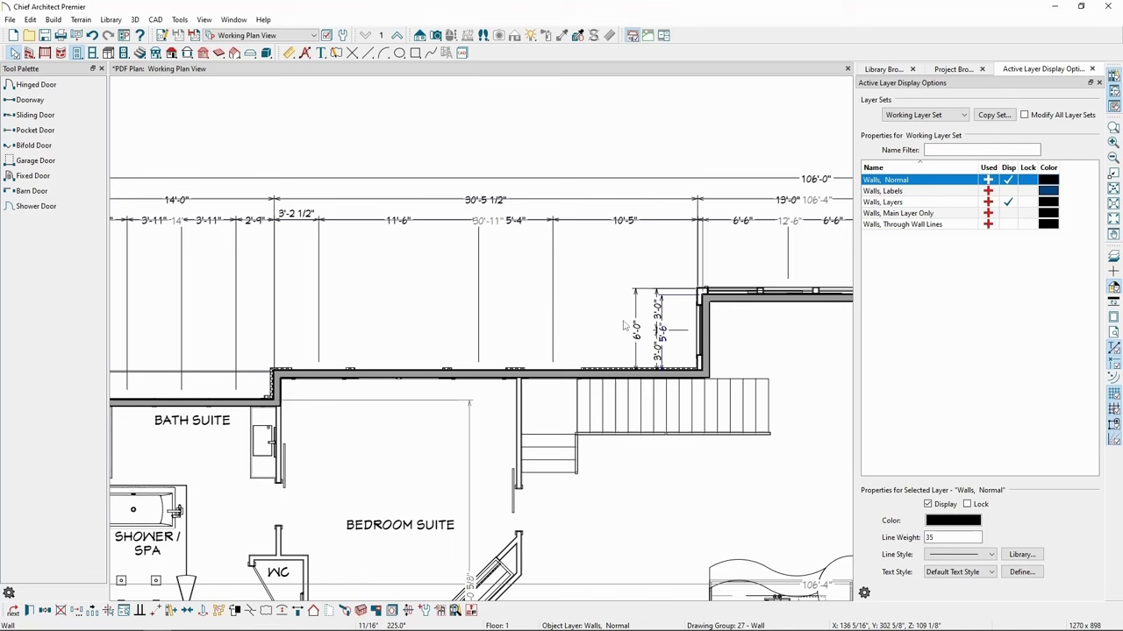
{"action": "left_click", "coordinate": [706, 323]}
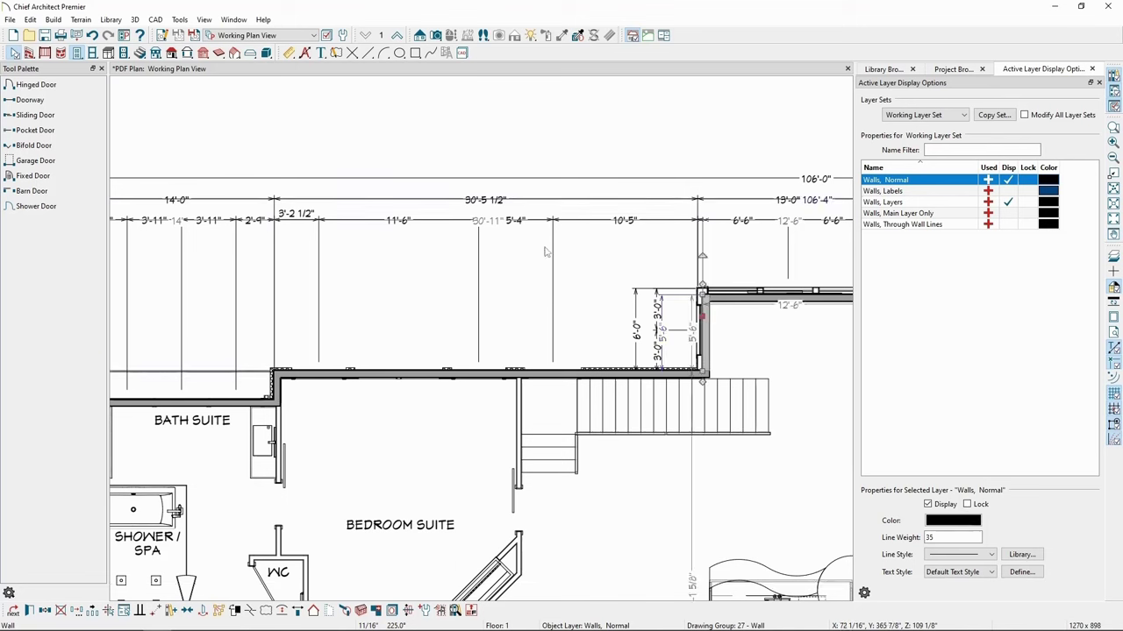
{"action": "left_click", "coordinate": [499, 222]}
{"action": "type", "text": "30"}
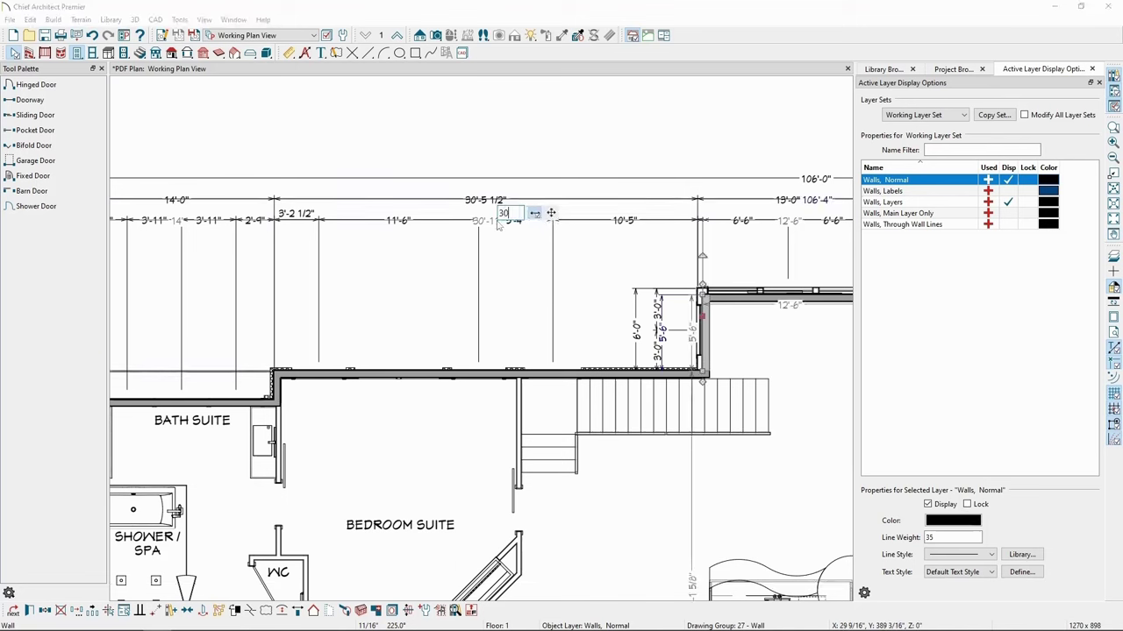
{"action": "type", "text": "' 5.5"}
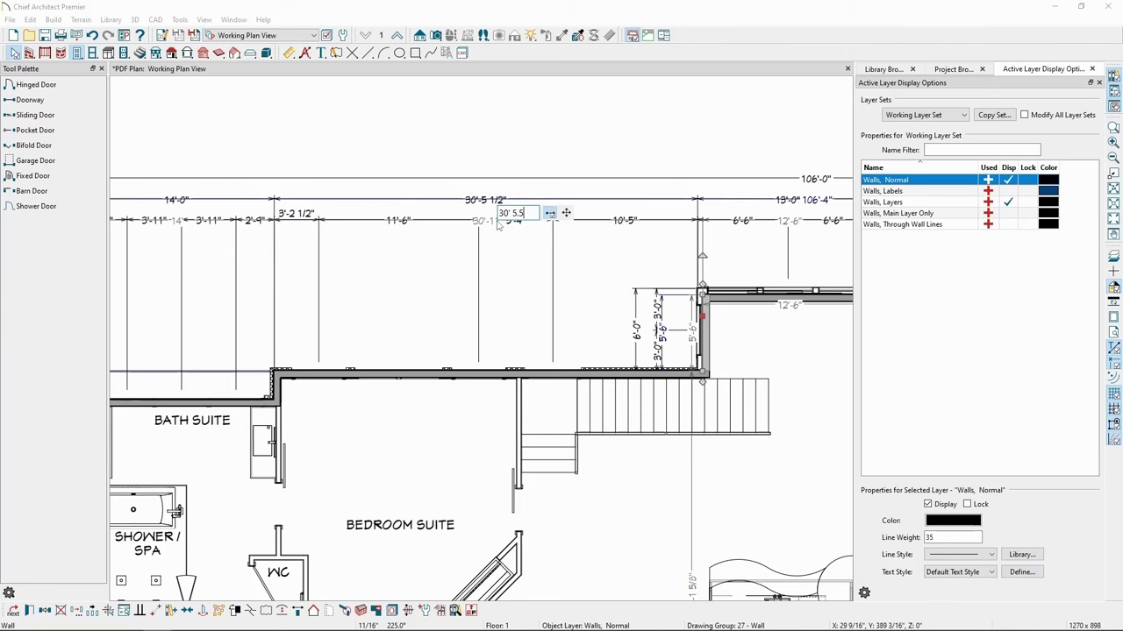
{"action": "key", "text": "Return"}
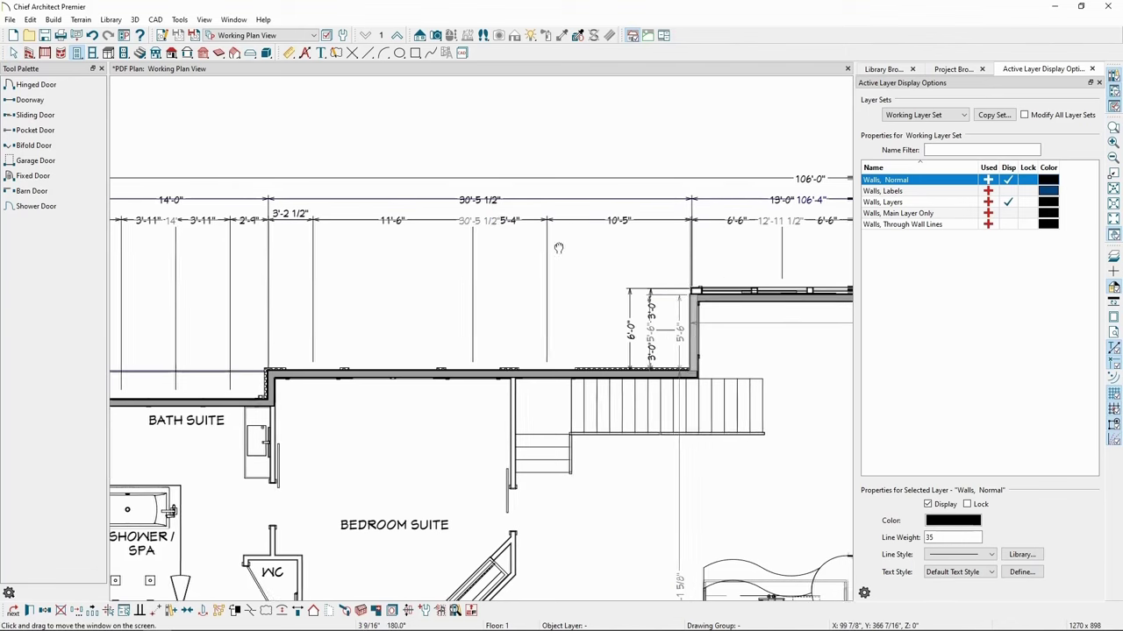
Set the short wall above the living room from 12'-11 1/2" to 13'.
{"action": "middle_click_drag", "start_coordinate": [557, 248], "coordinate": [479, 280]}
{"action": "left_click", "coordinate": [637, 302]}
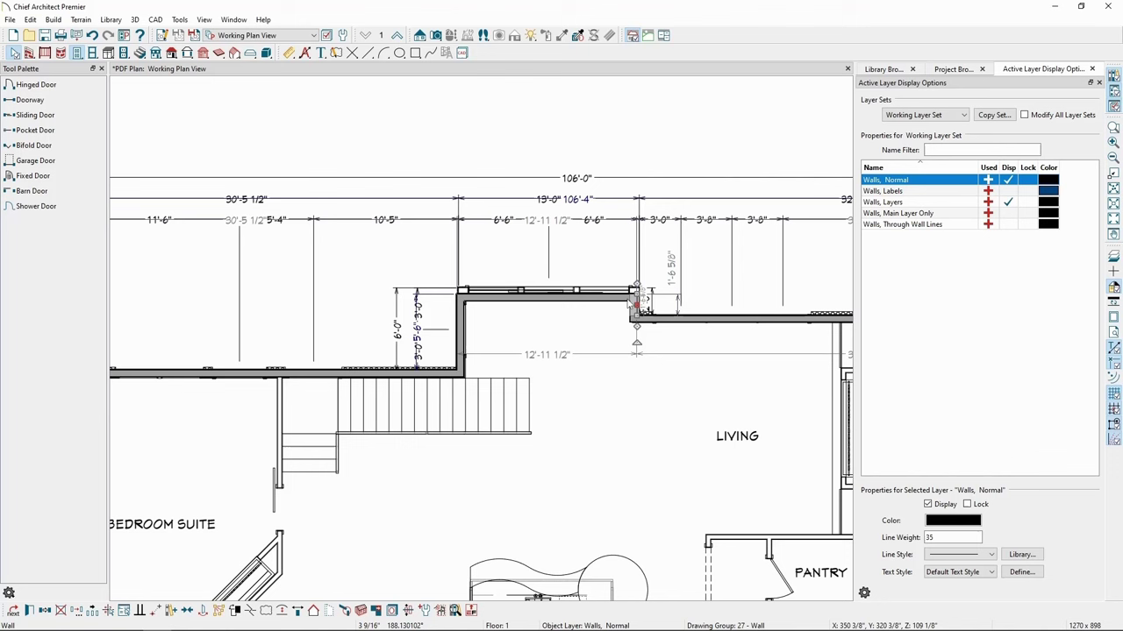
{"action": "left_click", "coordinate": [545, 220]}
{"action": "type", "text": "13'"}
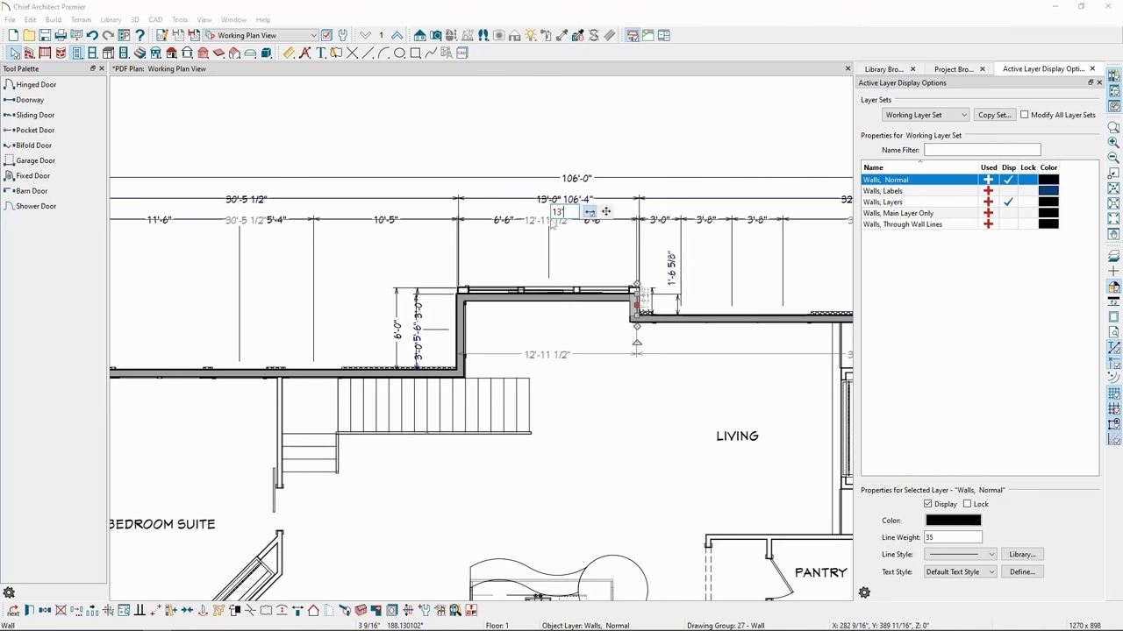
{"action": "key", "text": "Return"}
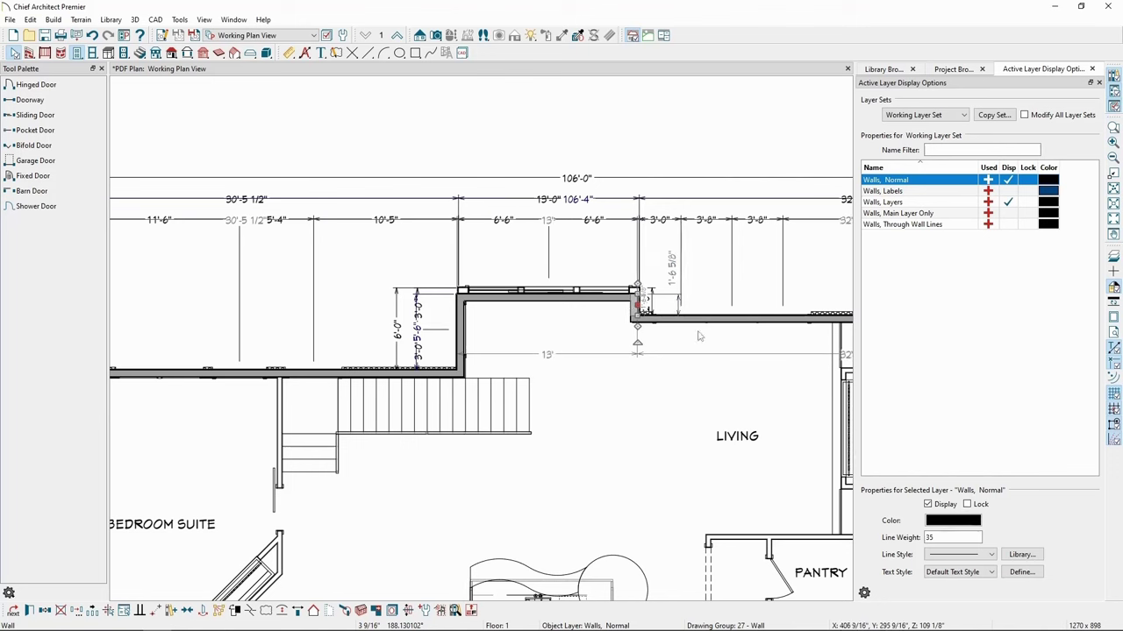
Turn off display of the Picture/PDF Boxes layer in the layer display options.
{"action": "scroll", "coordinate": [705, 330], "scroll_direction": "down", "scroll_amount": 1}
{"action": "left_click", "coordinate": [715, 332]}
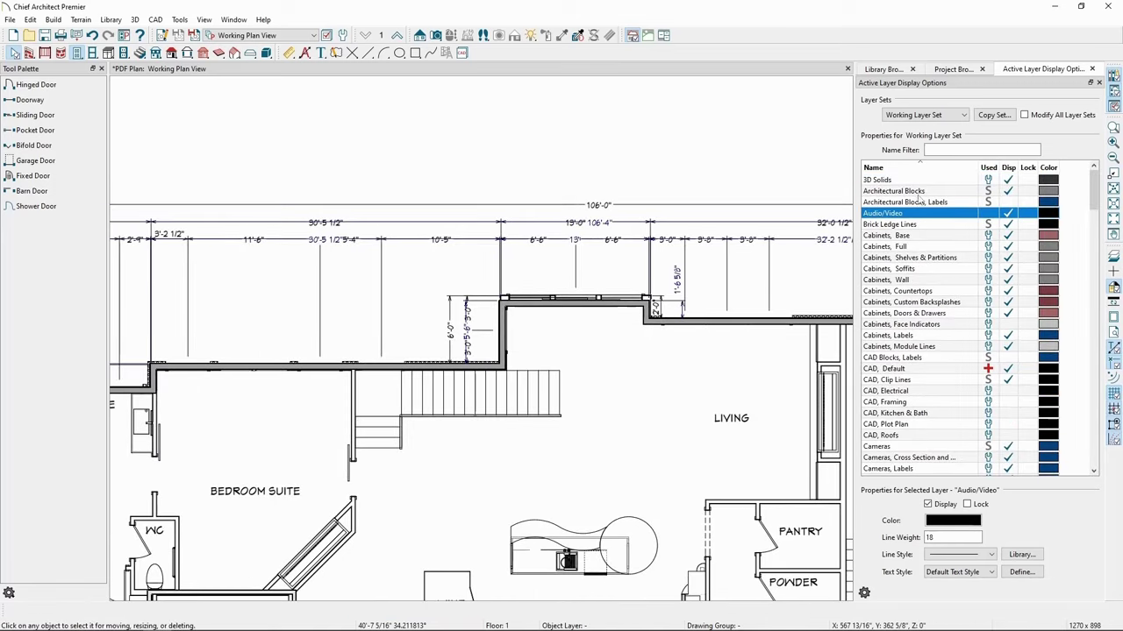
{"action": "left_click", "coordinate": [955, 69]}
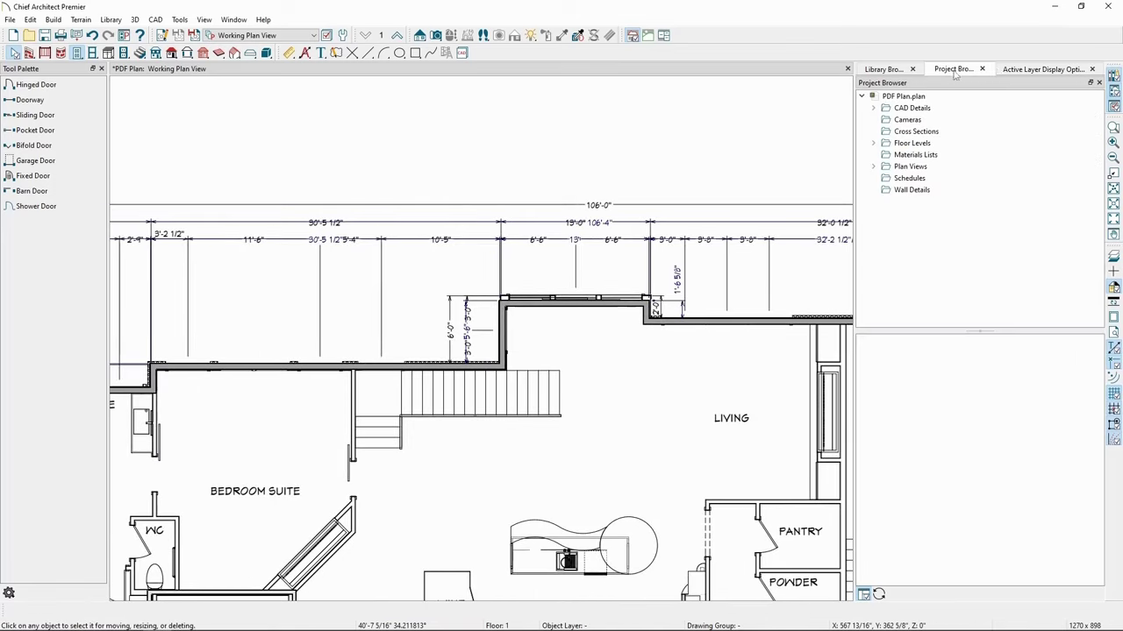
{"action": "left_click", "coordinate": [1013, 70]}
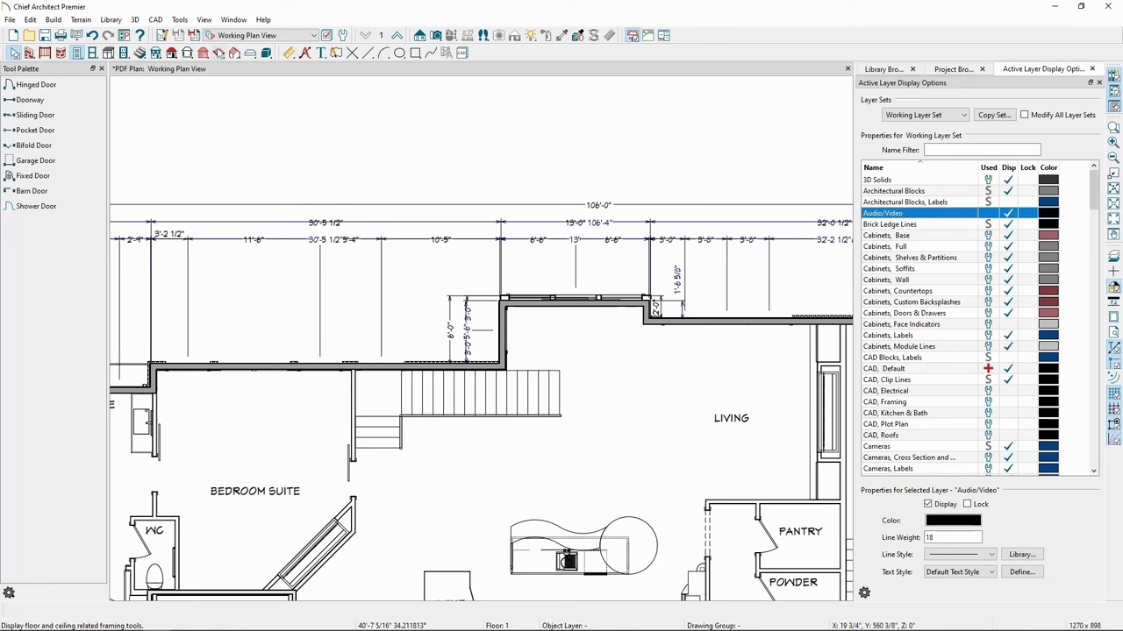
{"action": "left_click", "coordinate": [203, 20]}
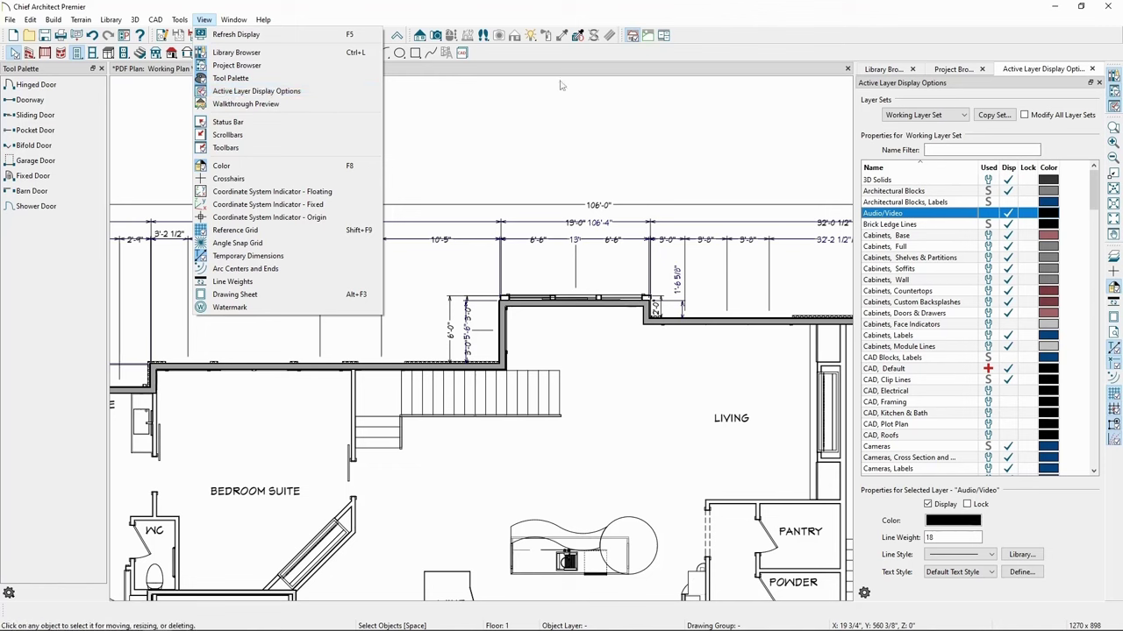
{"action": "left_click", "coordinate": [925, 25]}
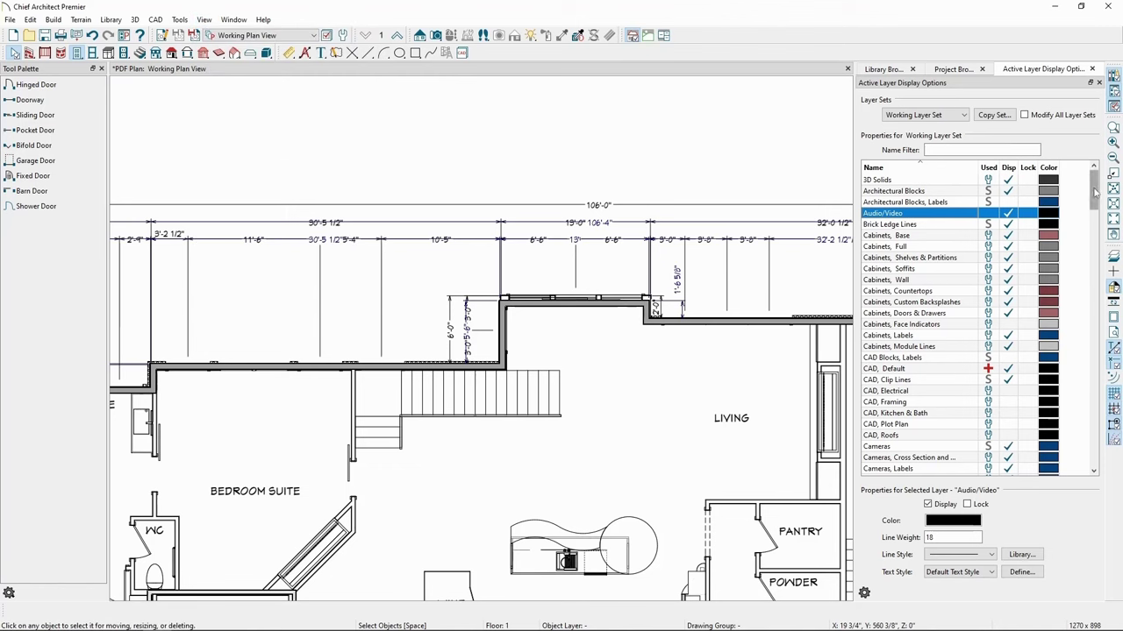
{"action": "left_click_drag", "start_coordinate": [1094, 191], "coordinate": [1095, 345]}
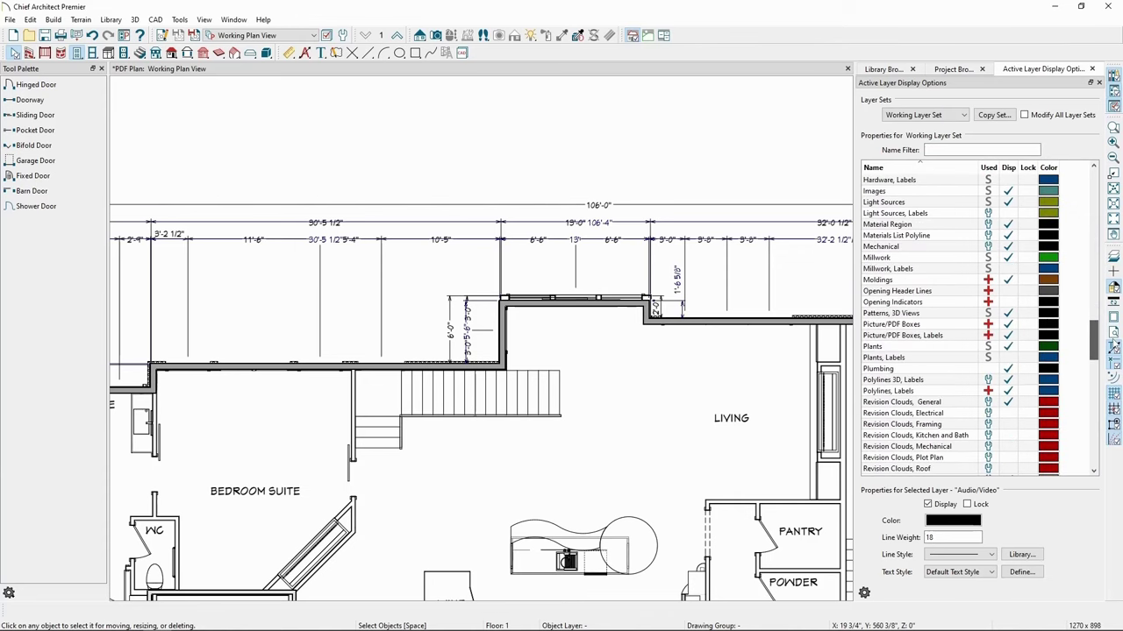
{"action": "left_click", "coordinate": [929, 325]}
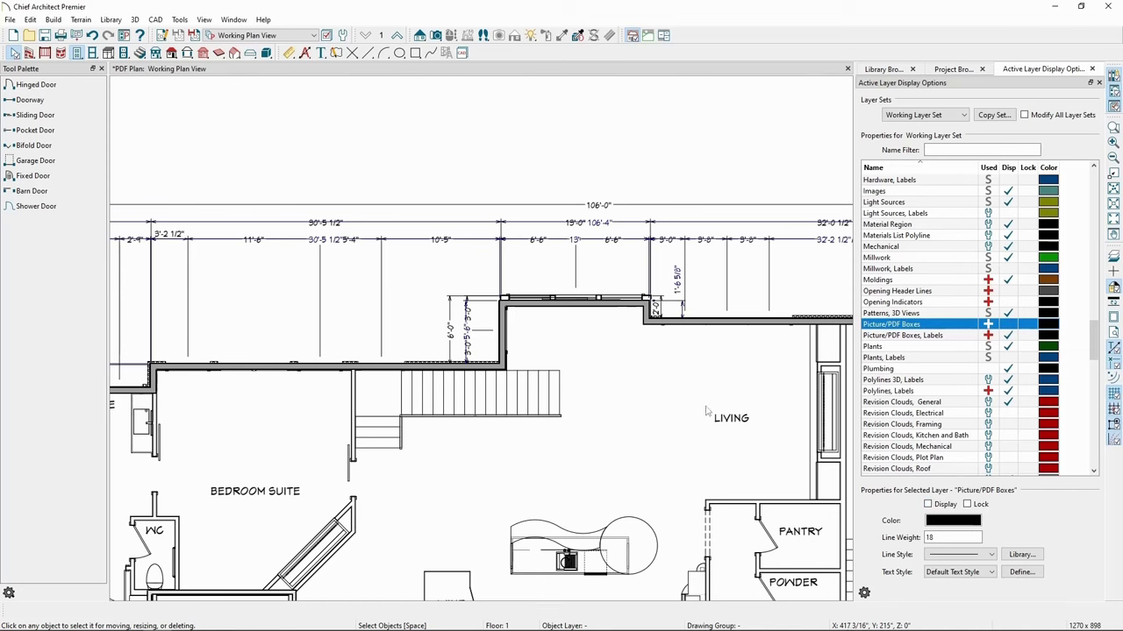
{"action": "scroll", "coordinate": [699, 412], "scroll_direction": "down", "scroll_amount": 4}
{"action": "scroll", "coordinate": [537, 276], "scroll_direction": "up", "scroll_amount": 2}
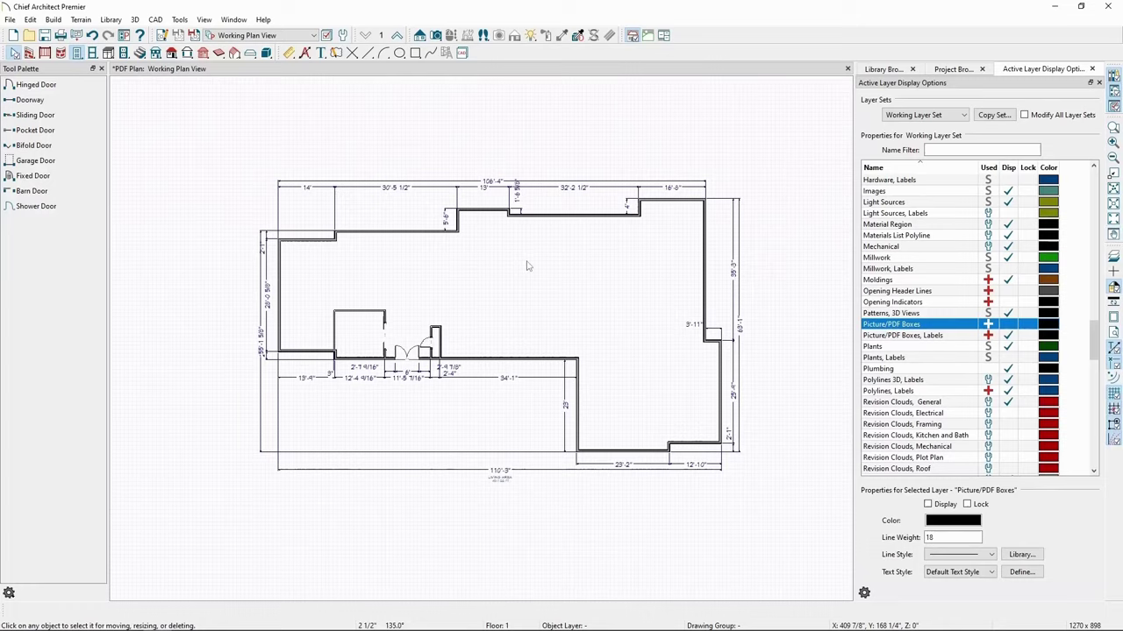